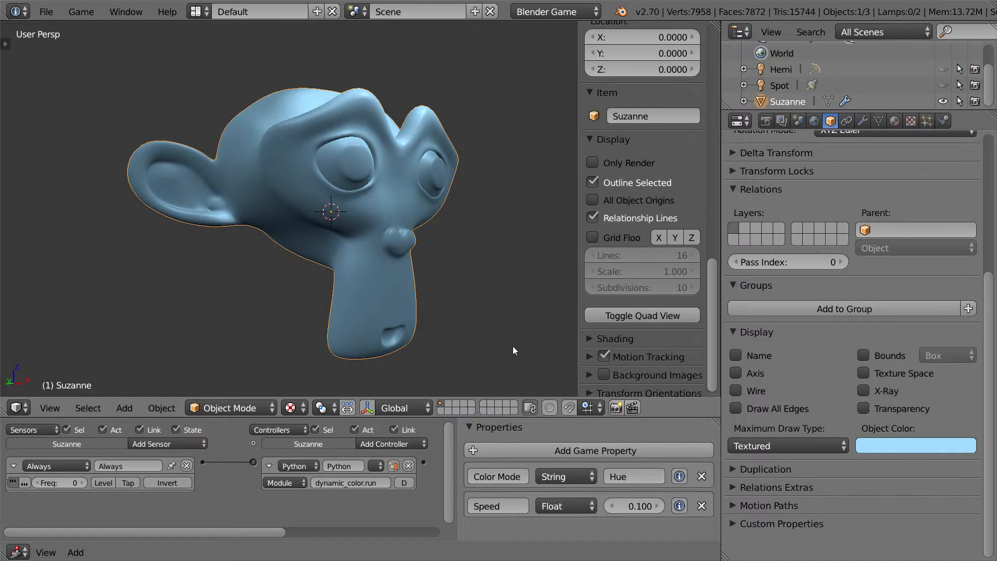
key("p")
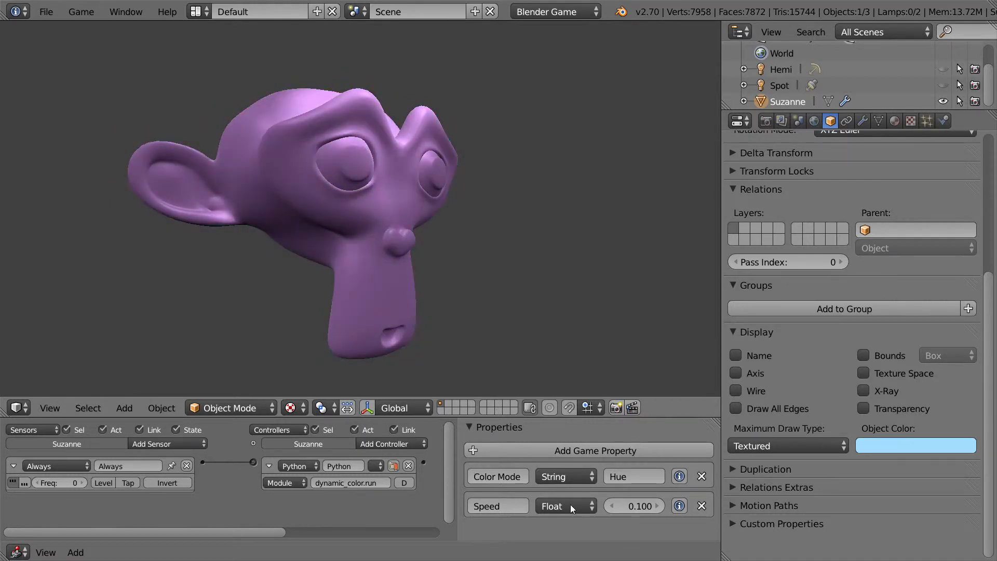
key("Escape")
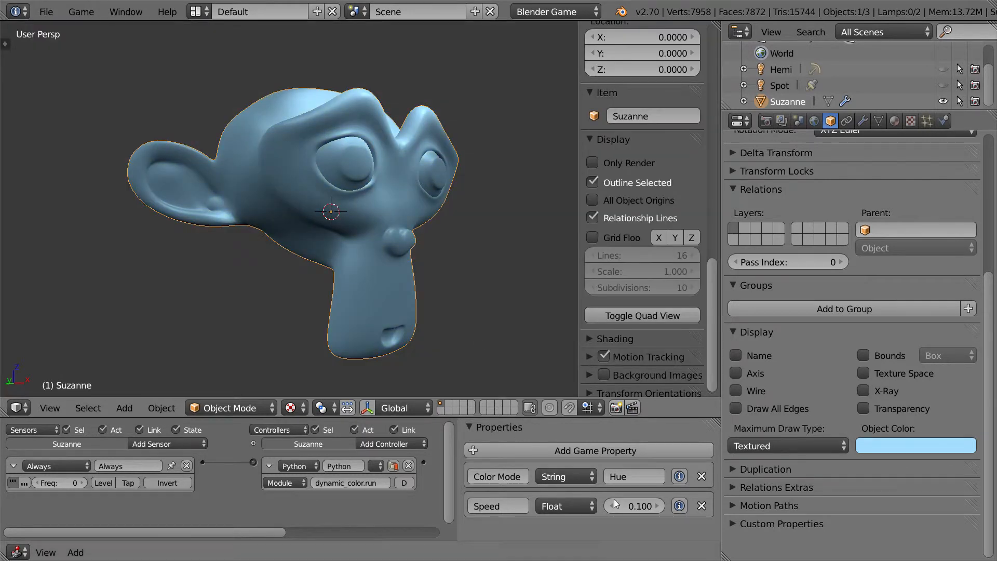
left_click(645, 508)
type("0.5")
key("Return")
left_click(896, 120)
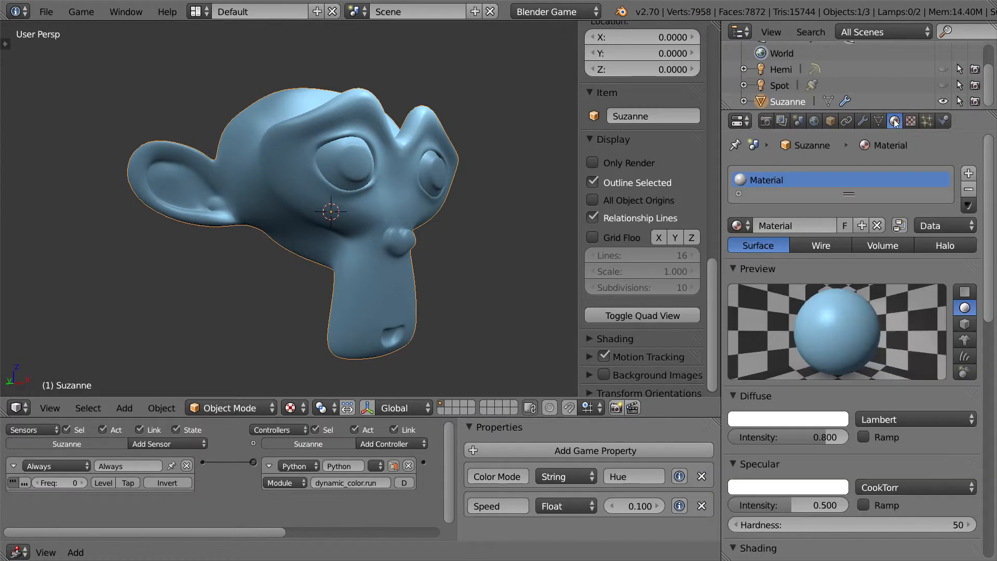
scroll(883, 274, "down", 4)
scroll(885, 287, "down", 4)
scroll(882, 293, "down", 3)
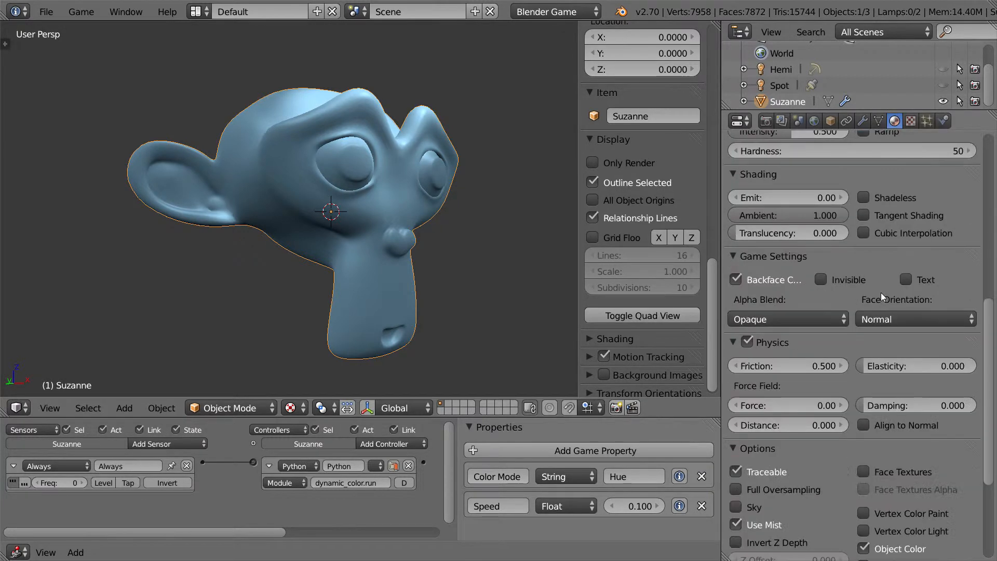
scroll(881, 292, "down", 3)
scroll(880, 294, "down", 2)
left_click(896, 446)
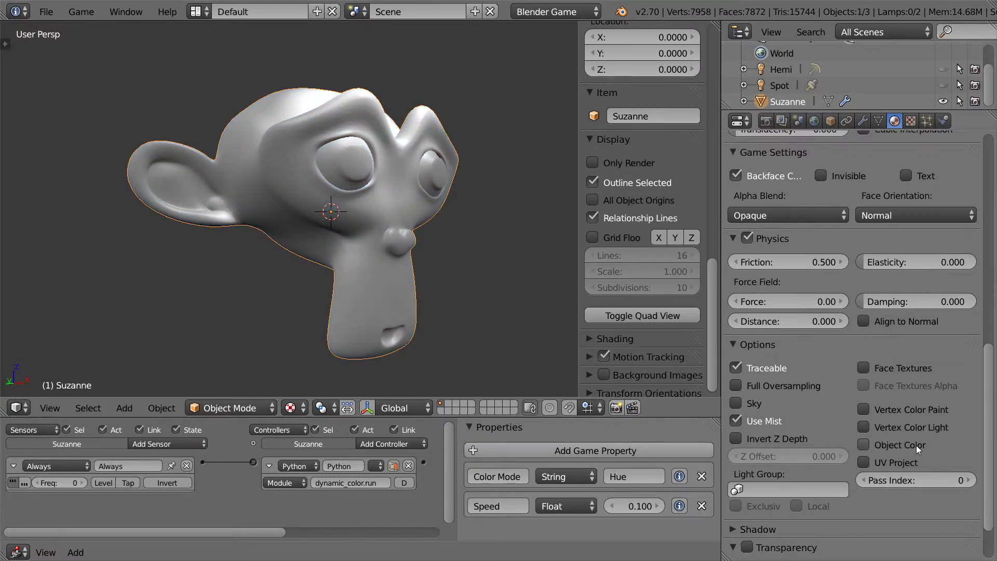
left_click(914, 443)
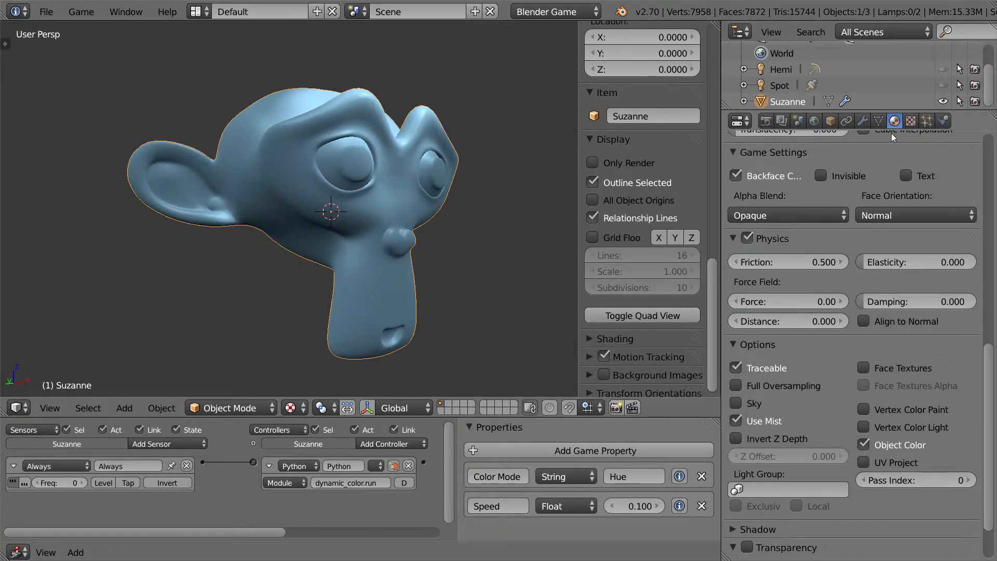
left_click(830, 120)
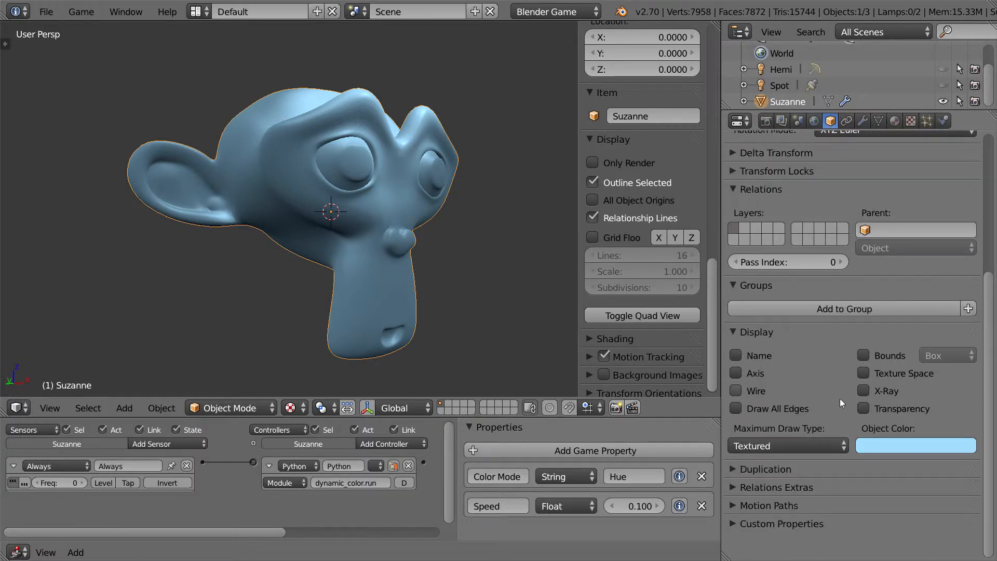
Cycle Suzanne's Object Color through purple, teal and cyan in the colour picker
left_click(890, 441)
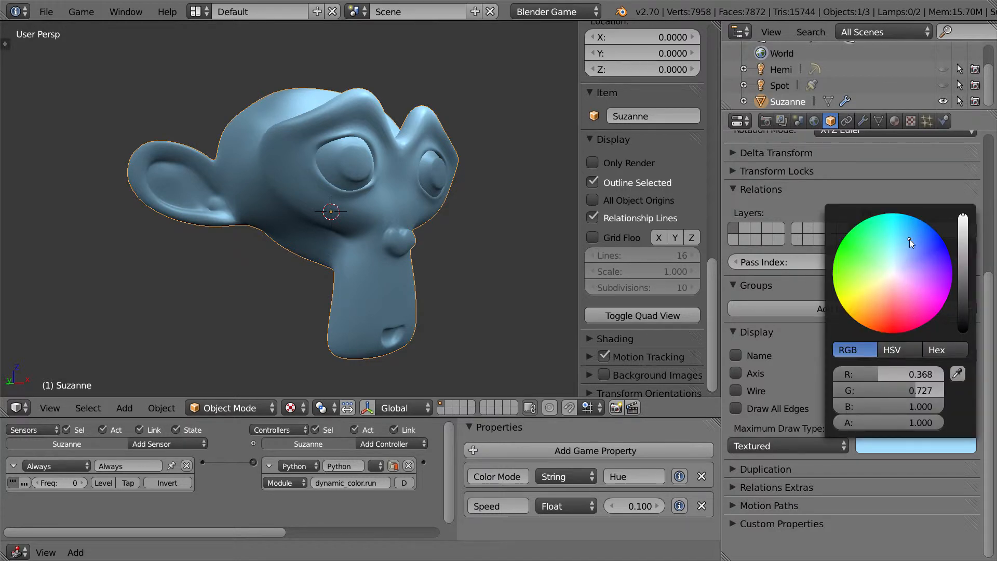
mouse_move(909, 239)
left_mouse_down()
mouse_move(916, 258)
mouse_move(903, 303)
mouse_move(866, 300)
mouse_move(859, 262)
mouse_move(887, 238)
mouse_move(913, 284)
mouse_move(872, 318)
mouse_move(851, 285)
mouse_move(864, 249)
mouse_move(911, 260)
mouse_move(913, 277)
left_mouse_up()
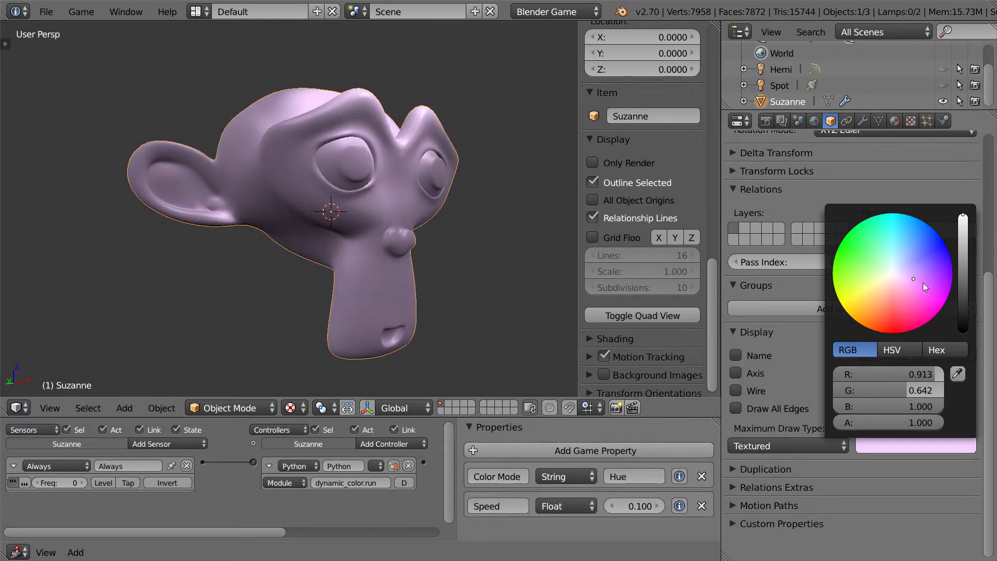
mouse_move(859, 305)
left_mouse_down()
mouse_move(899, 303)
mouse_move(861, 249)
mouse_move(881, 241)
mouse_move(907, 250)
left_mouse_up()
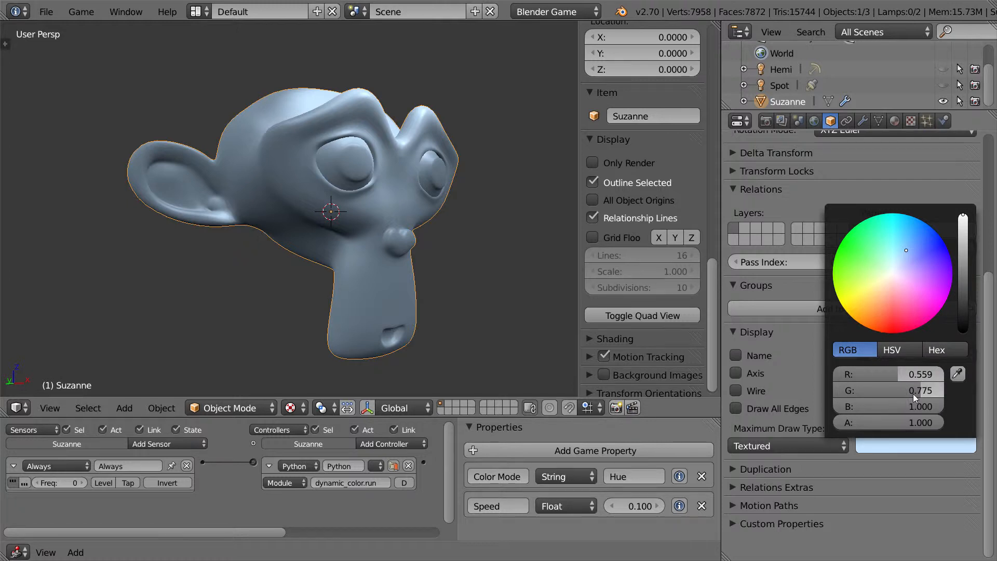
left_click_drag(900, 375, 856, 373)
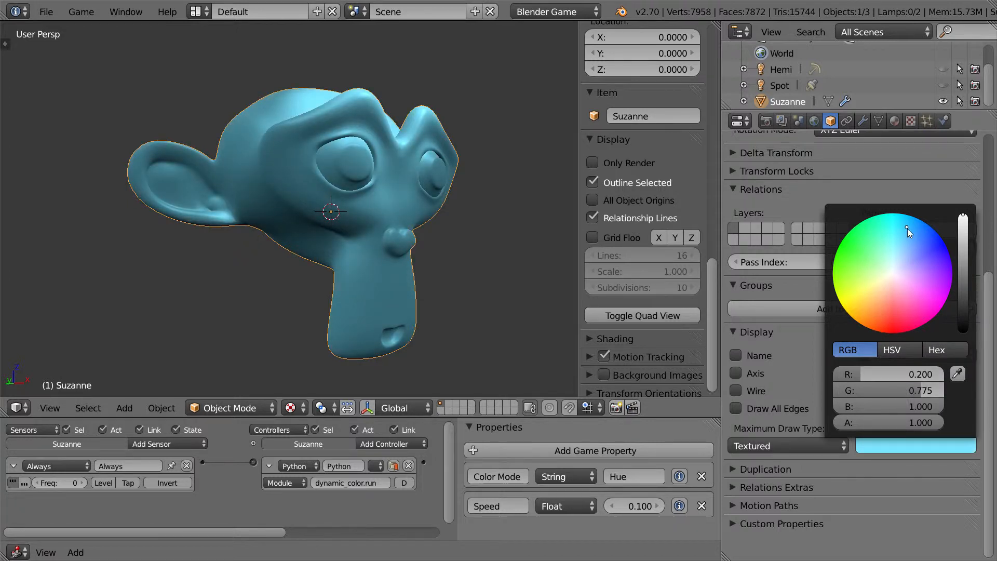
left_click_drag(908, 228, 920, 217)
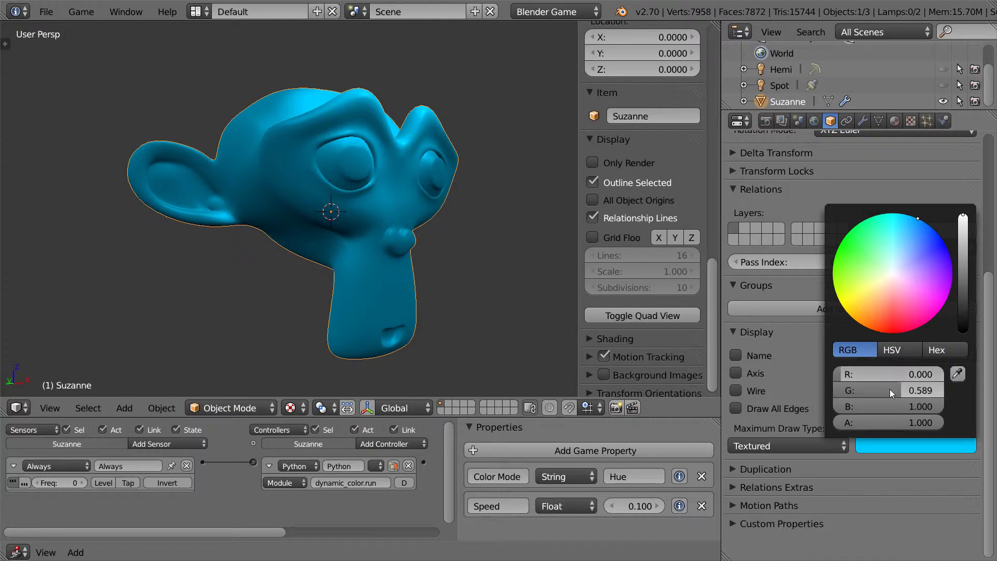
Push the colour through deep blue and red, ending on a pale near-white pink
mouse_move(892, 389)
left_mouse_down()
mouse_move(826, 385)
mouse_move(946, 377)
left_mouse_up()
mouse_move(903, 406)
left_mouse_down()
mouse_move(816, 394)
mouse_move(961, 386)
mouse_move(831, 375)
mouse_move(967, 404)
mouse_move(826, 389)
left_mouse_up()
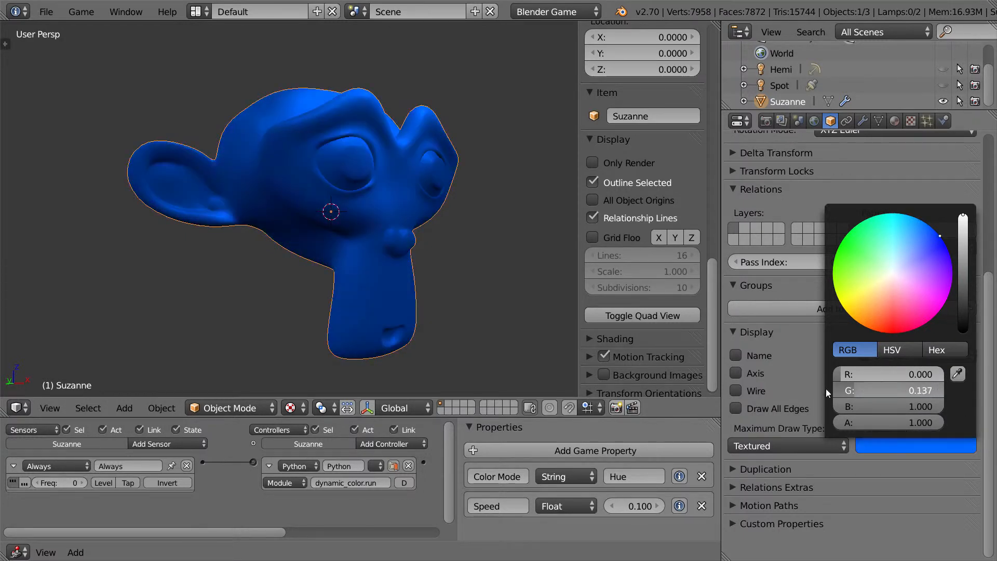
mouse_move(939, 250)
left_mouse_down()
mouse_move(897, 270)
mouse_move(936, 290)
mouse_move(911, 291)
mouse_move(920, 300)
mouse_move(895, 277)
mouse_move(935, 308)
mouse_move(903, 276)
mouse_move(906, 286)
left_mouse_up()
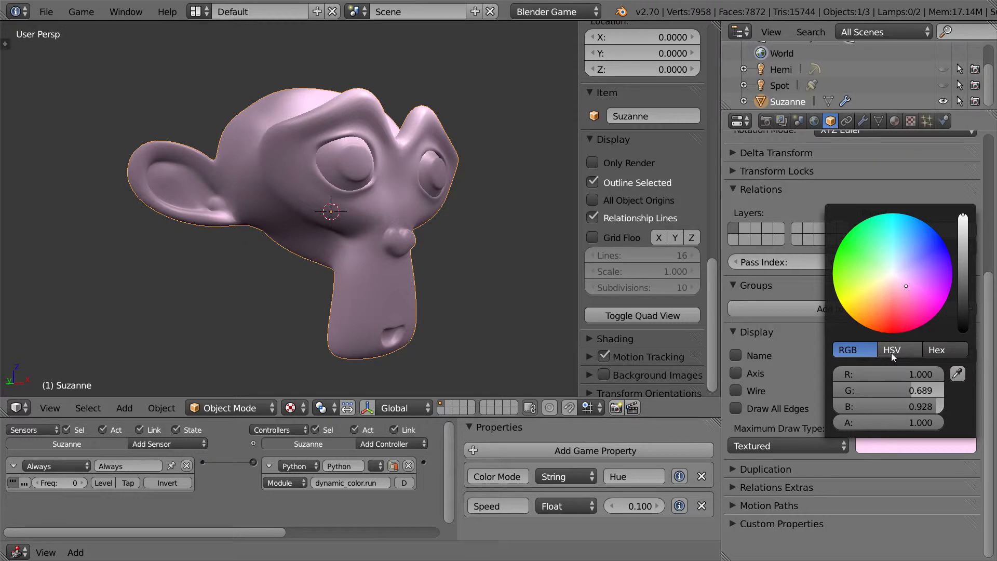
In HSV mode try mint green, pink and green hues for Suzanne's object colour
left_click(898, 352)
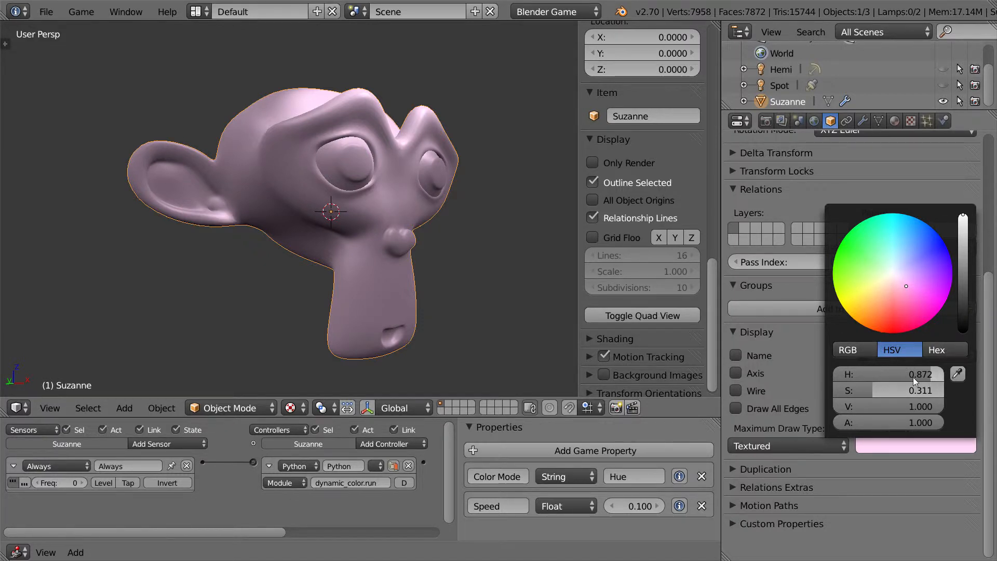
left_click_drag(913, 377, 820, 374)
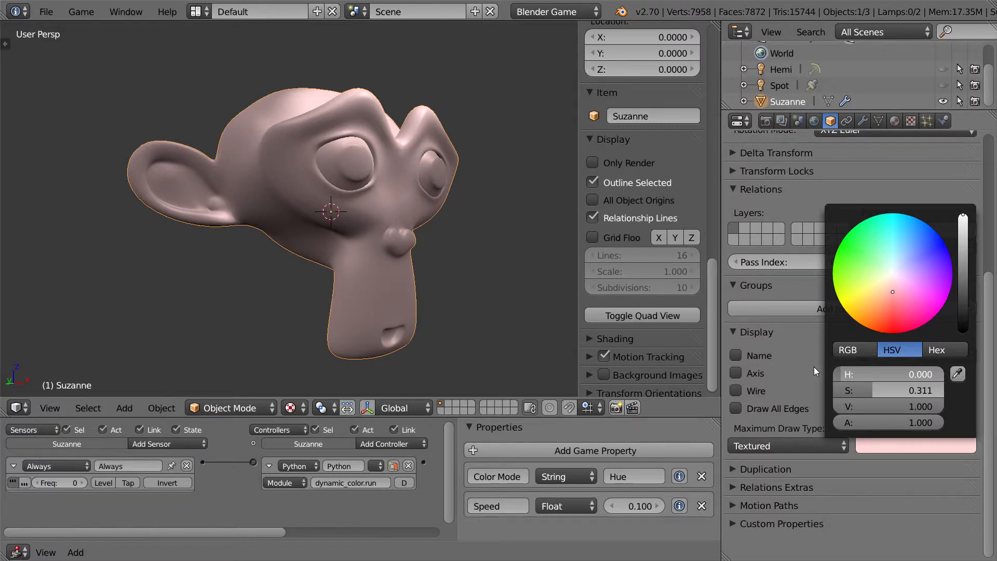
mouse_move(850, 375)
left_mouse_down()
mouse_move(896, 369)
mouse_move(845, 373)
left_mouse_up()
left_click(888, 304)
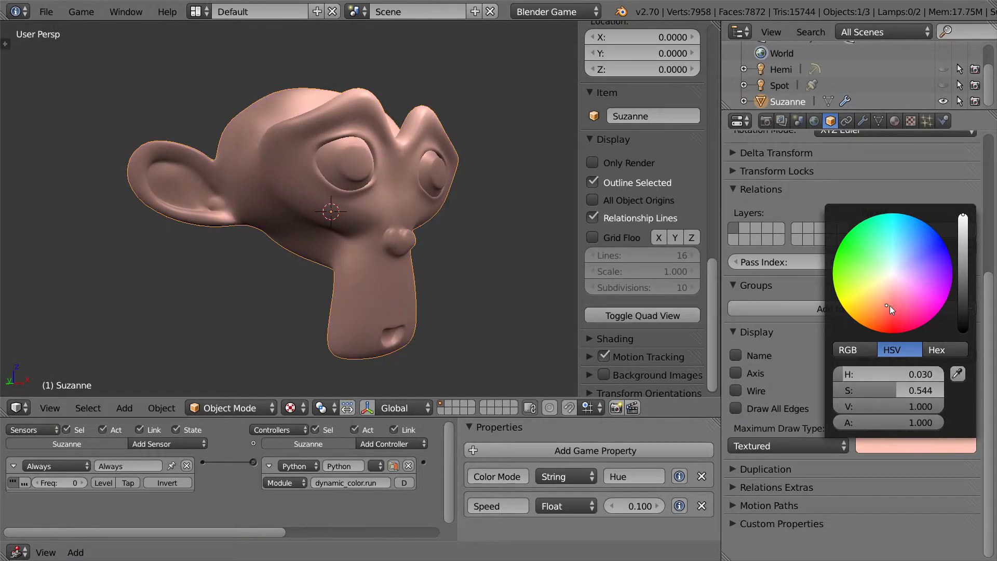
left_click_drag(889, 305, 886, 308)
mouse_move(871, 373)
left_mouse_down()
mouse_move(966, 373)
mouse_move(860, 367)
mouse_move(907, 391)
mouse_move(834, 384)
mouse_move(892, 388)
left_mouse_up()
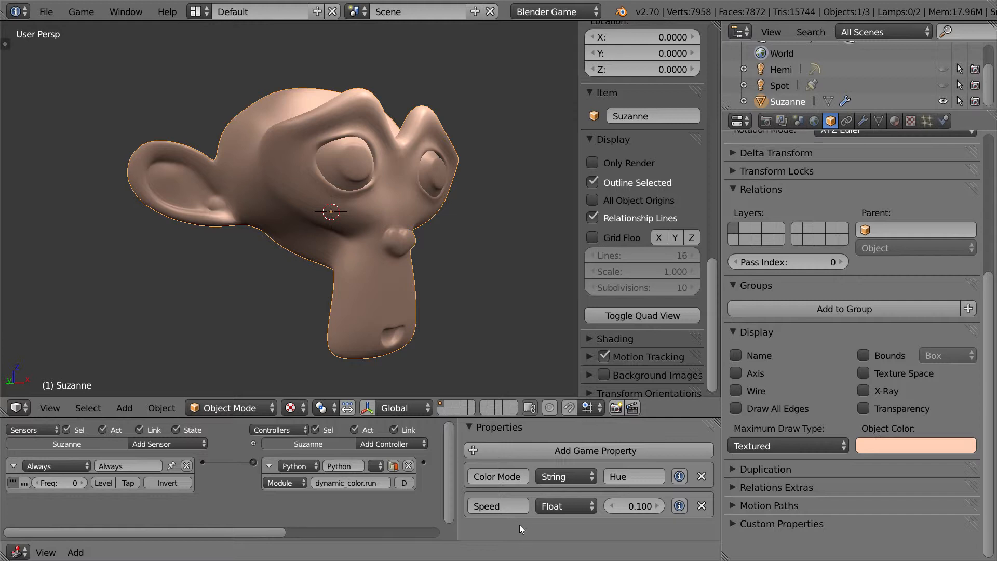
Try reddish, blue and pink tones, then settle on a near-white object colour
left_click(916, 444)
left_click_drag(894, 270, 891, 312)
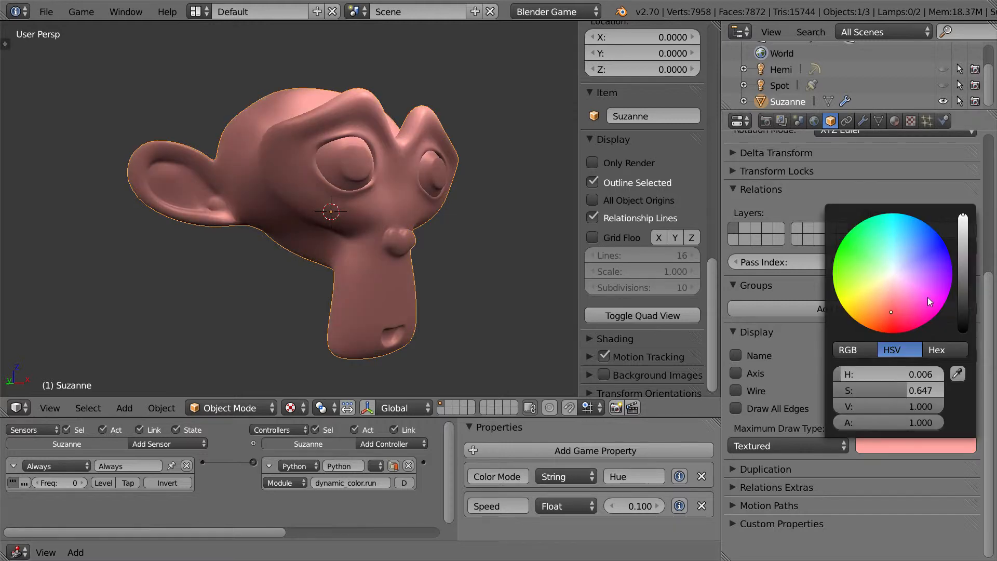
left_click(917, 254)
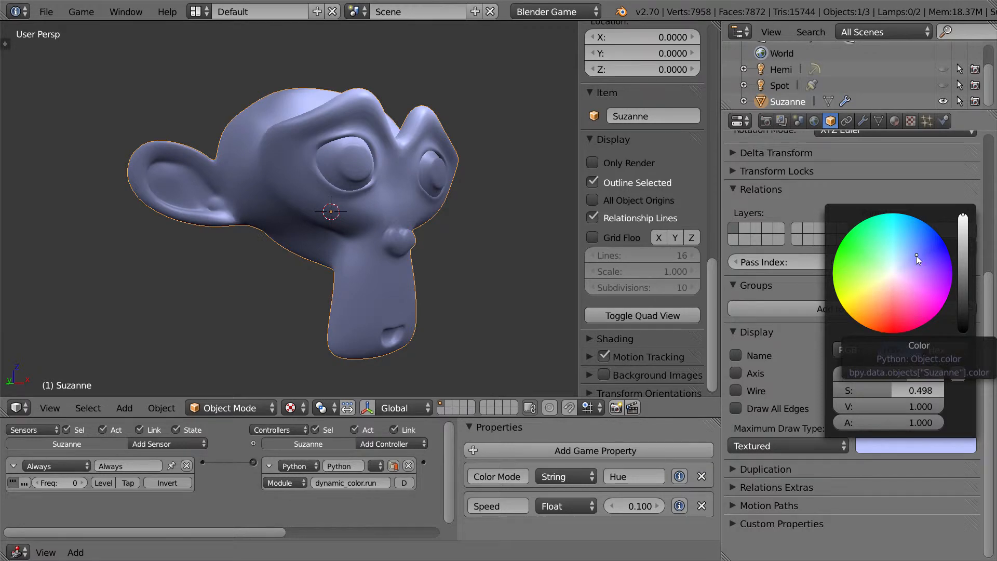
mouse_move(917, 255)
left_mouse_down()
mouse_move(908, 300)
mouse_move(866, 256)
mouse_move(910, 302)
left_mouse_up()
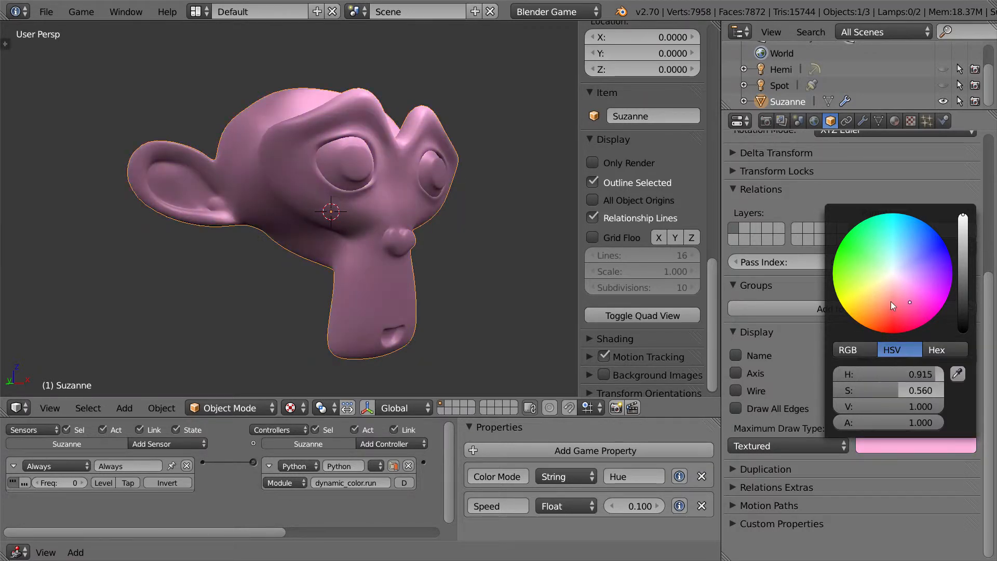
left_click(901, 265)
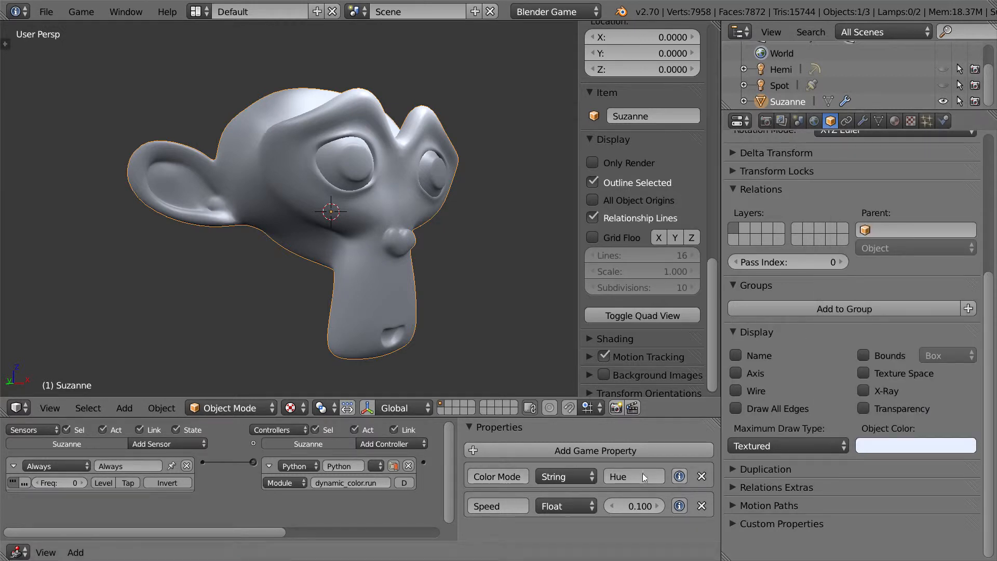
Test the colour's brightness slider, then change the Color Mode property to Saturation
left_click(915, 444)
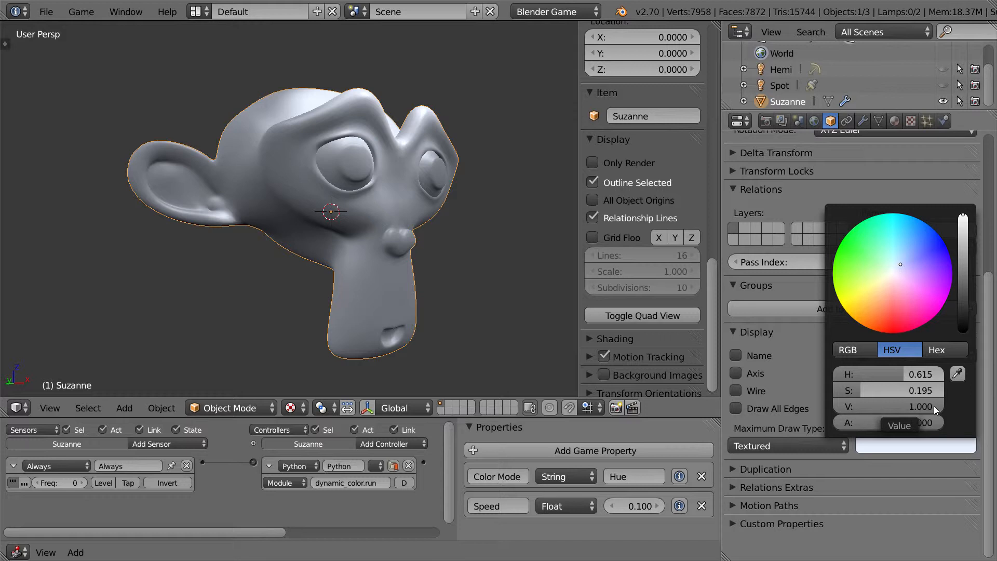
left_click_drag(934, 406, 942, 404)
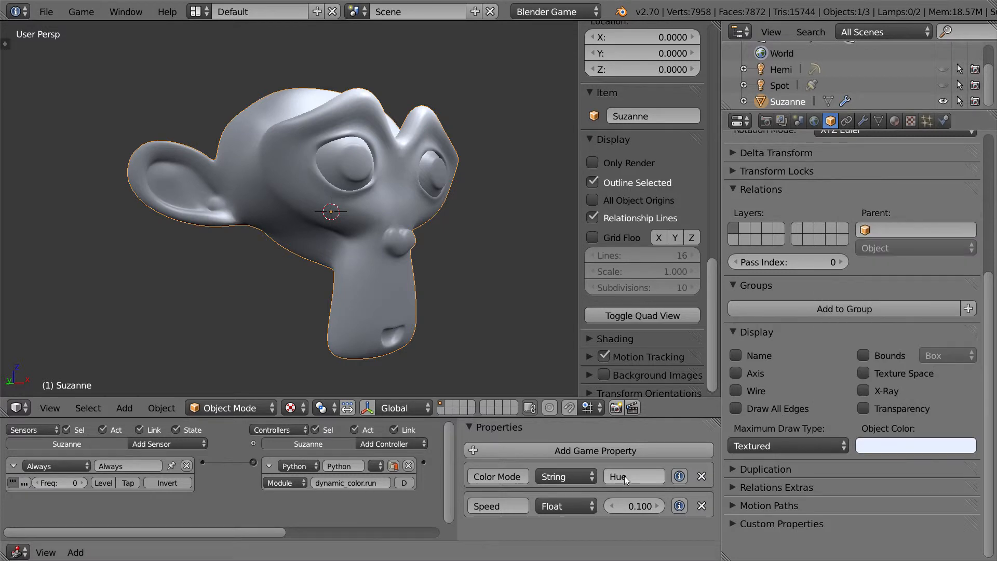
double_click(637, 476)
type("Saturatio")
type("n")
key("Return")
Tint Suzanne's object colour blue and run the game to watch the saturation cycle
left_click(885, 445)
mouse_move(899, 274)
left_mouse_down()
mouse_move(919, 228)
mouse_move(906, 253)
left_mouse_up()
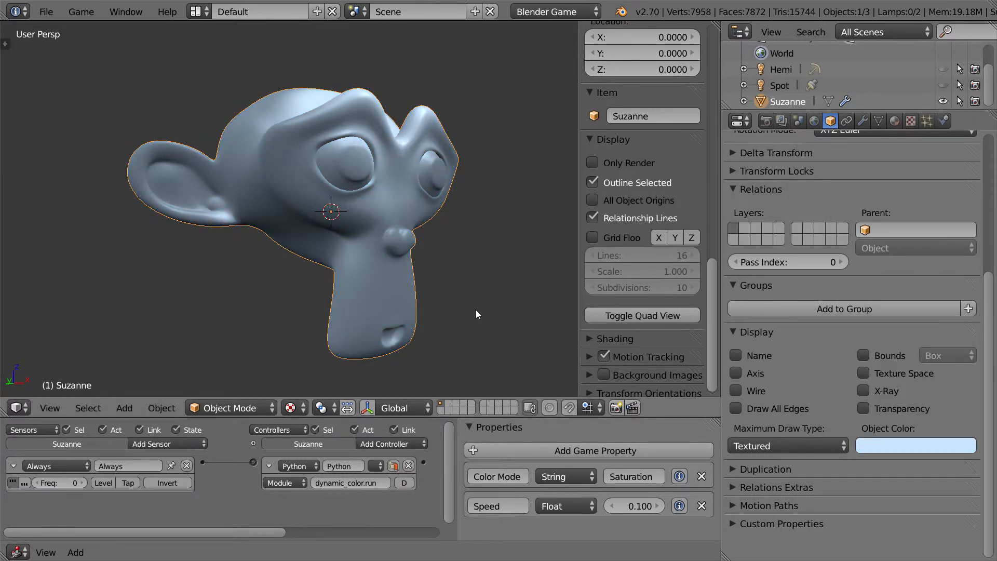
key("p")
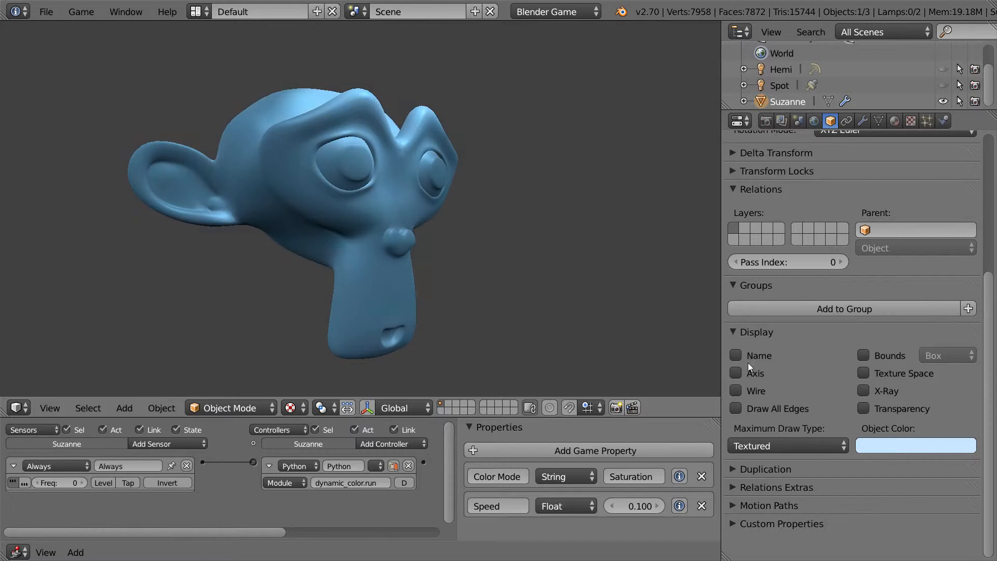
Set the Color Mode property to Value and run the game to preview it
key("Escape")
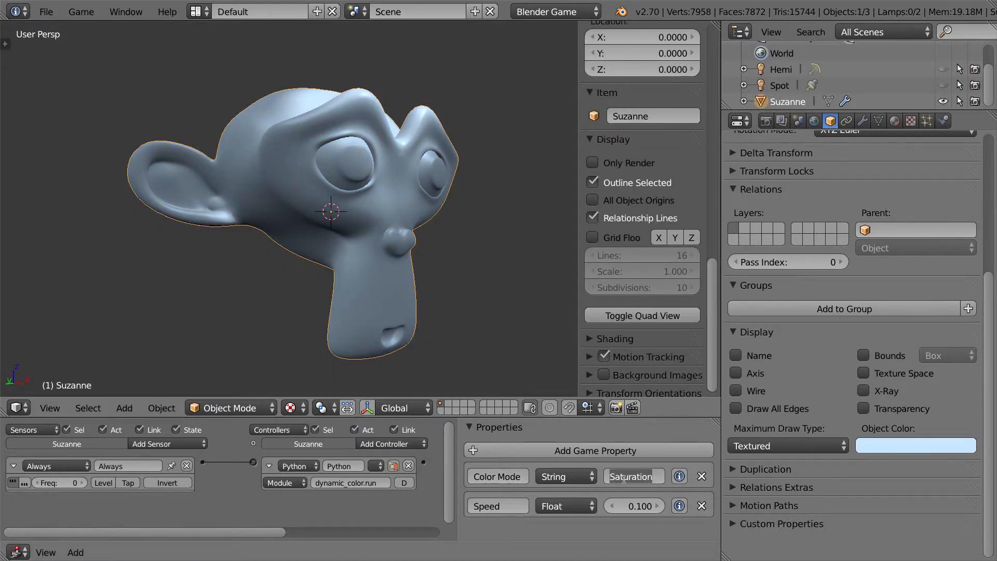
double_click(625, 477)
type("Value")
key("Return")
key("p")
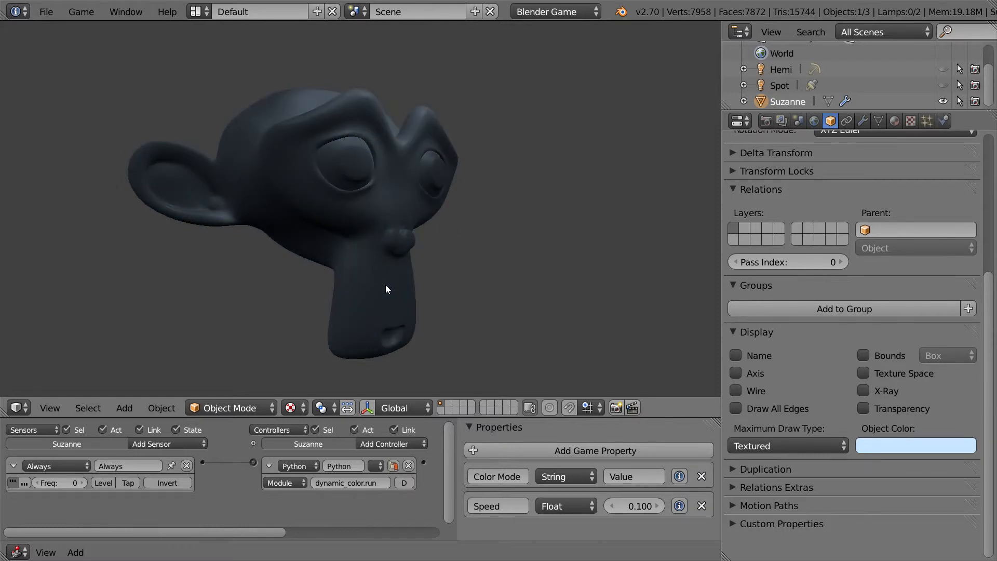
key("Escape")
Edit the Color Mode property again, committing Hue and reopening it for Random
left_click(916, 445)
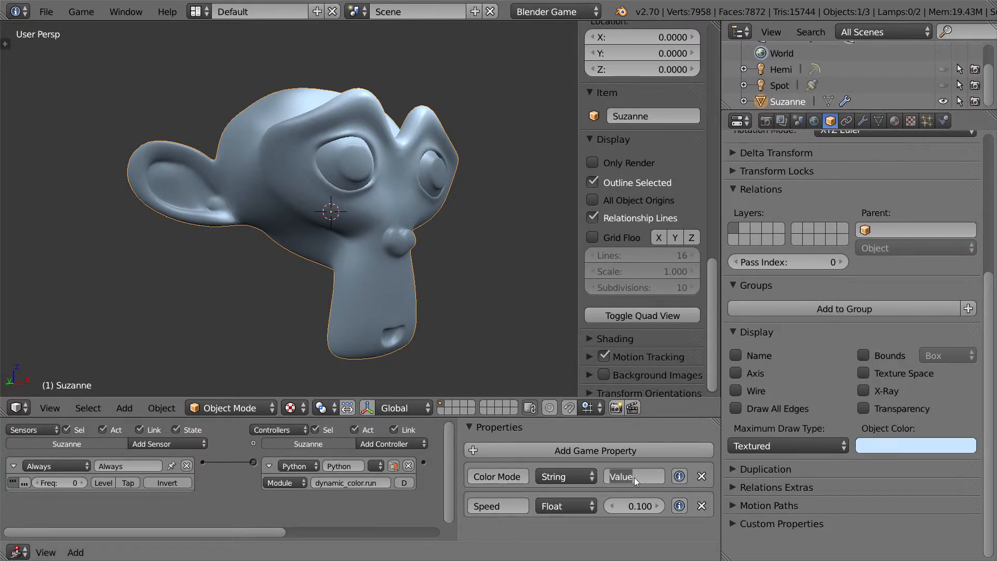
double_click(634, 478)
type("Hue")
key("Return")
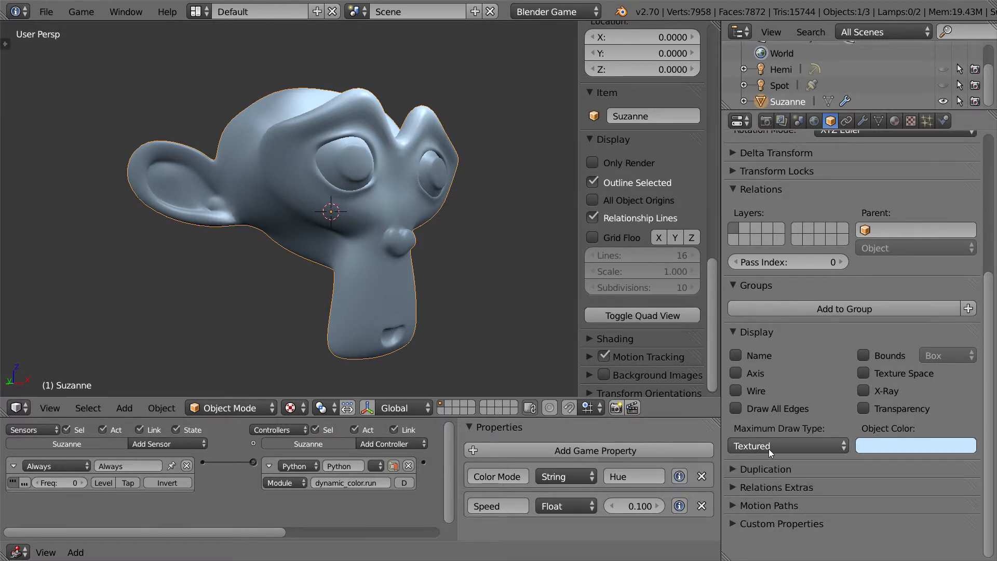
double_click(639, 479)
type("Random")
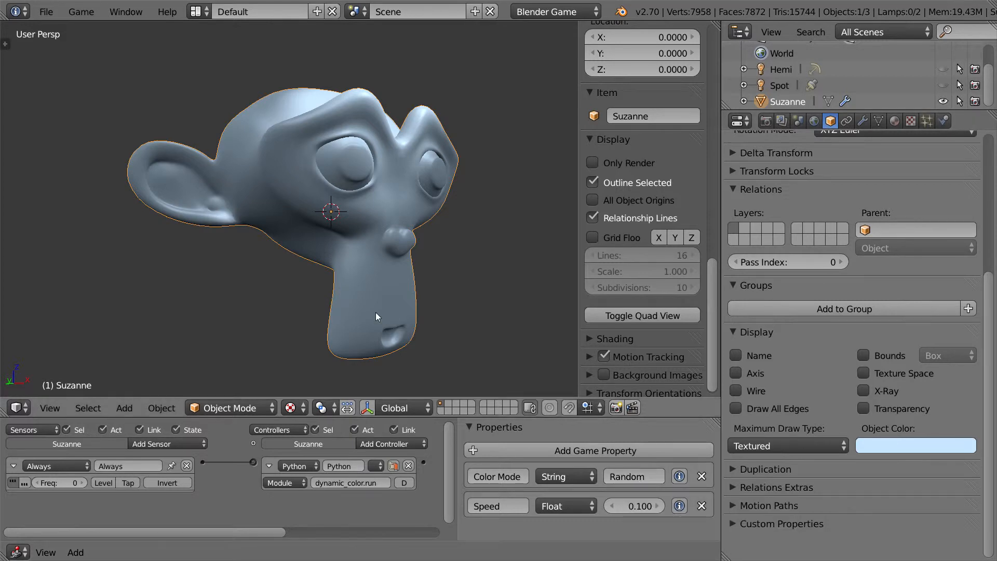
Give Suzanne a low-saturation tan object colour and run the game to preview random colours
left_click(915, 445)
mouse_move(903, 309)
left_mouse_down()
mouse_move(859, 255)
mouse_move(881, 282)
mouse_move(872, 293)
left_mouse_up()
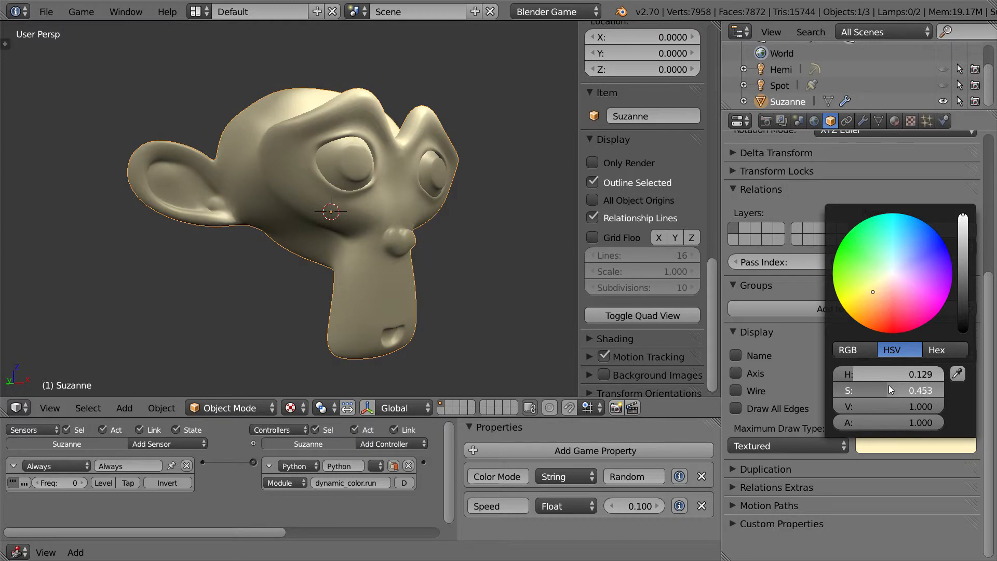
left_click_drag(888, 385, 854, 386)
left_click(882, 295)
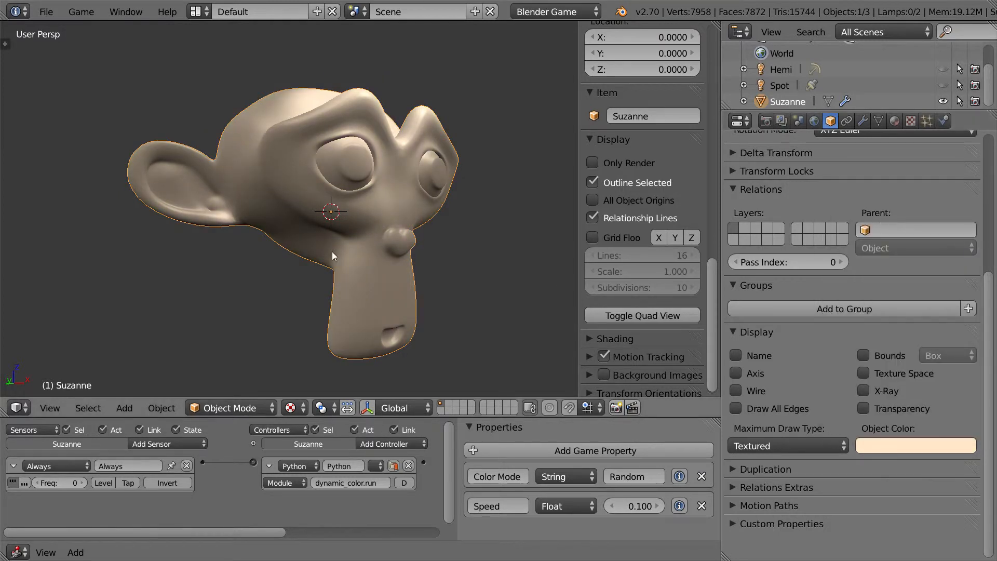
key("p")
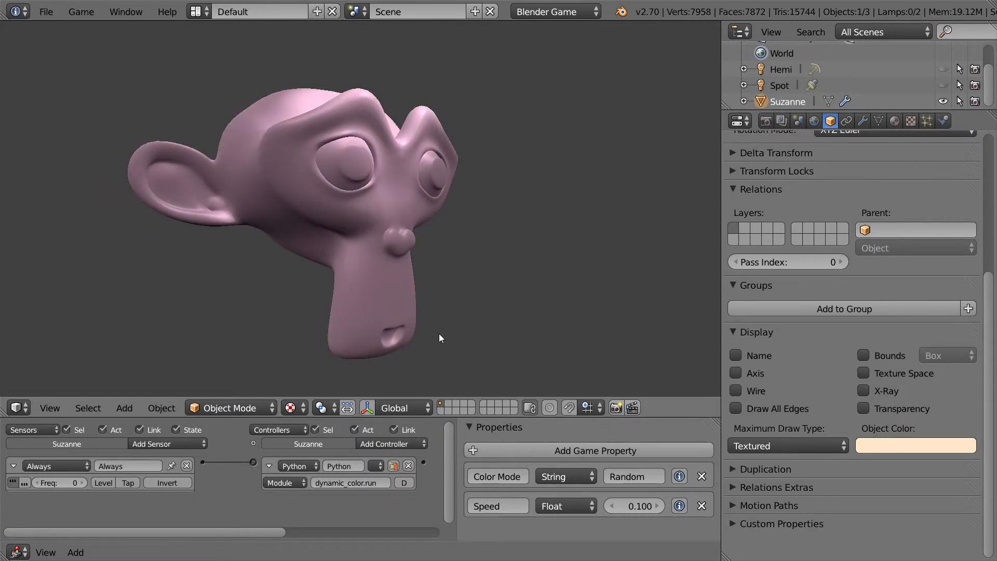
key("Escape")
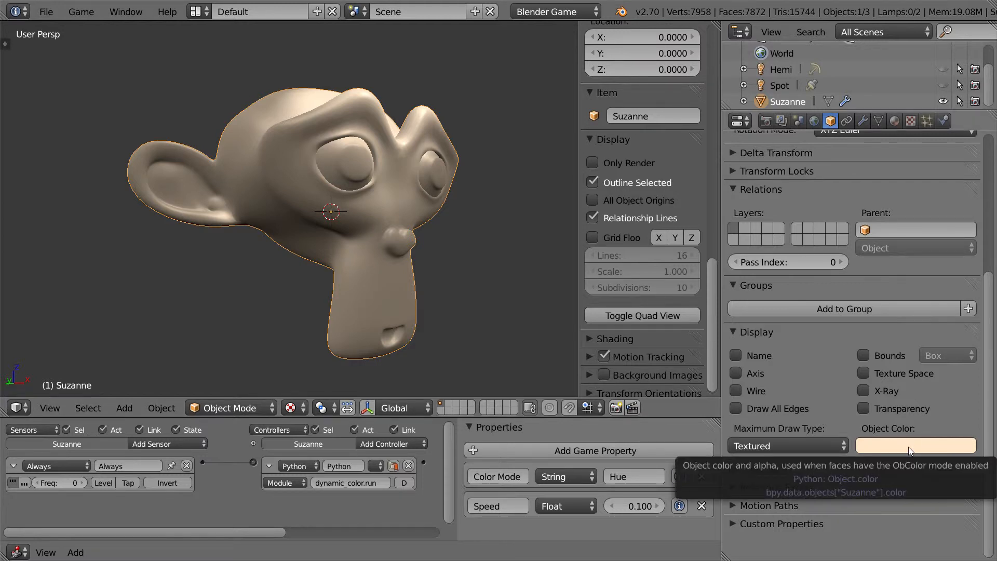
Set the material's Diffuse colour to a purple-blue
left_click(896, 119)
scroll(960, 289, "up", 3)
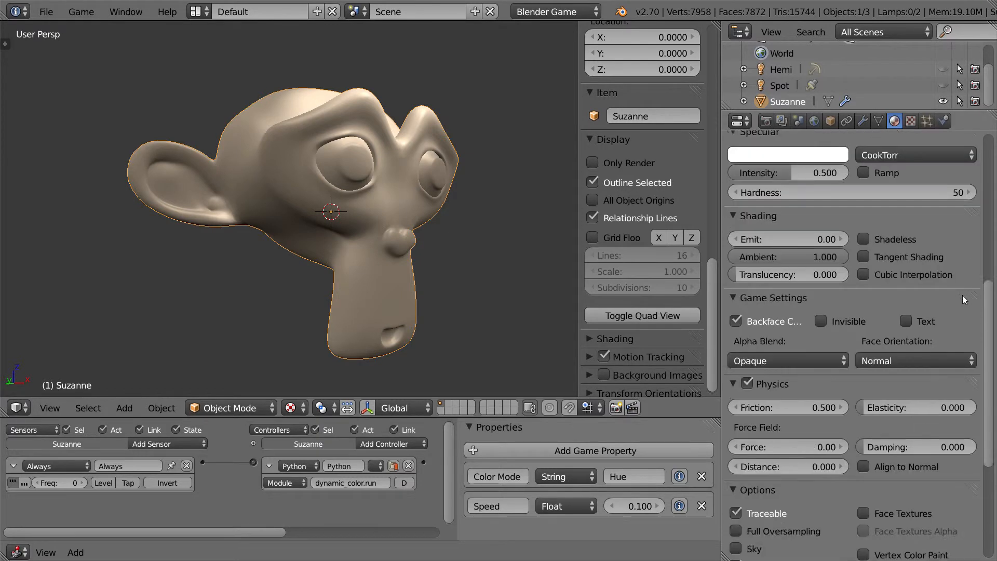
scroll(962, 295, "up", 5)
scroll(961, 296, "up", 2)
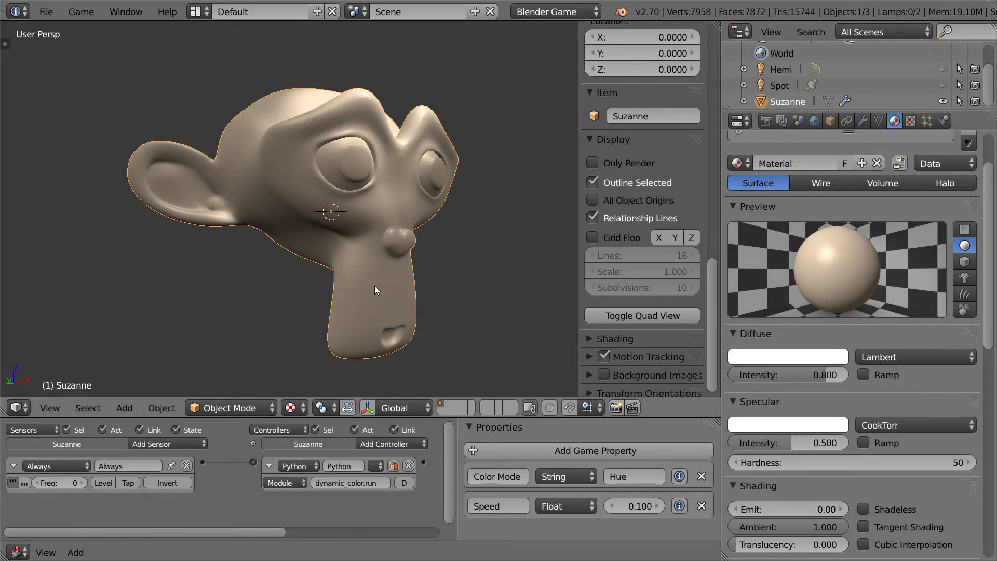
left_click(766, 357)
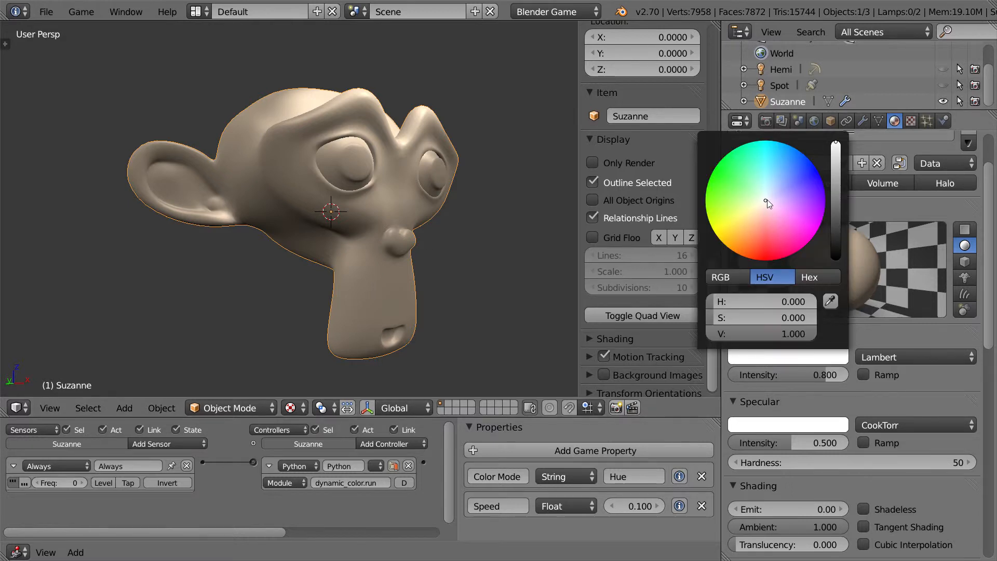
left_click_drag(767, 200, 795, 177)
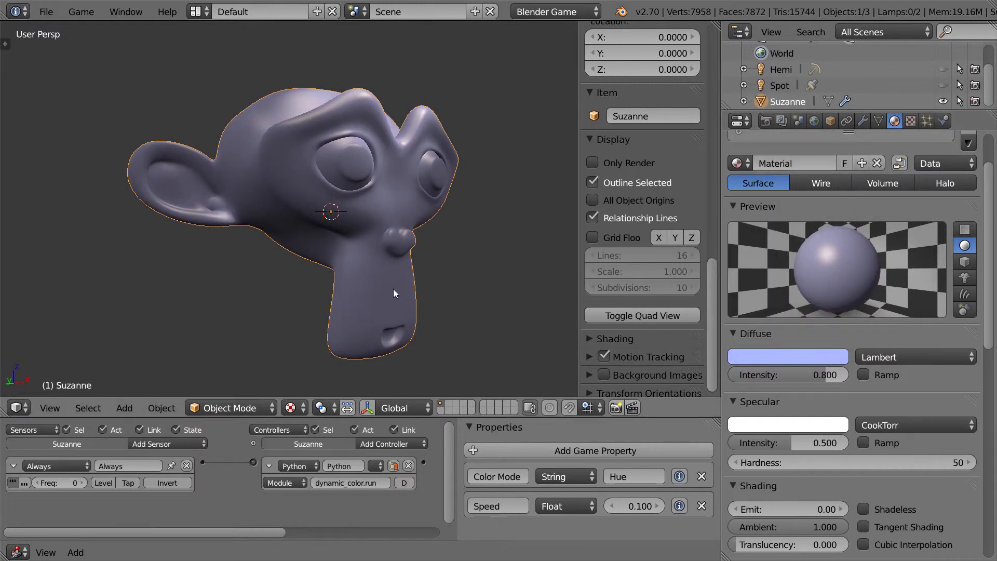
Run the game to watch Suzanne's hue cycle, then stop it
key("p")
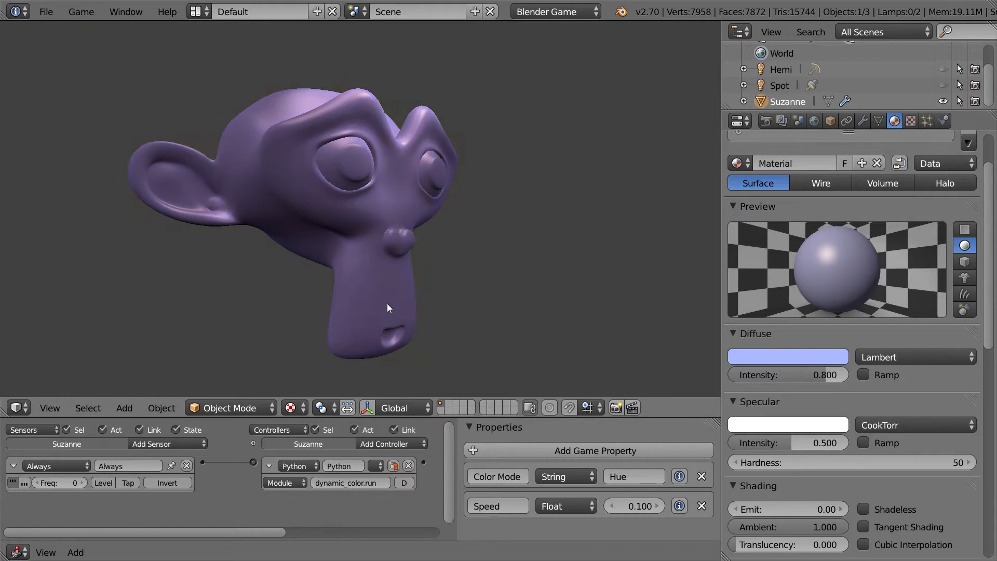
key("Escape")
left_click(778, 358)
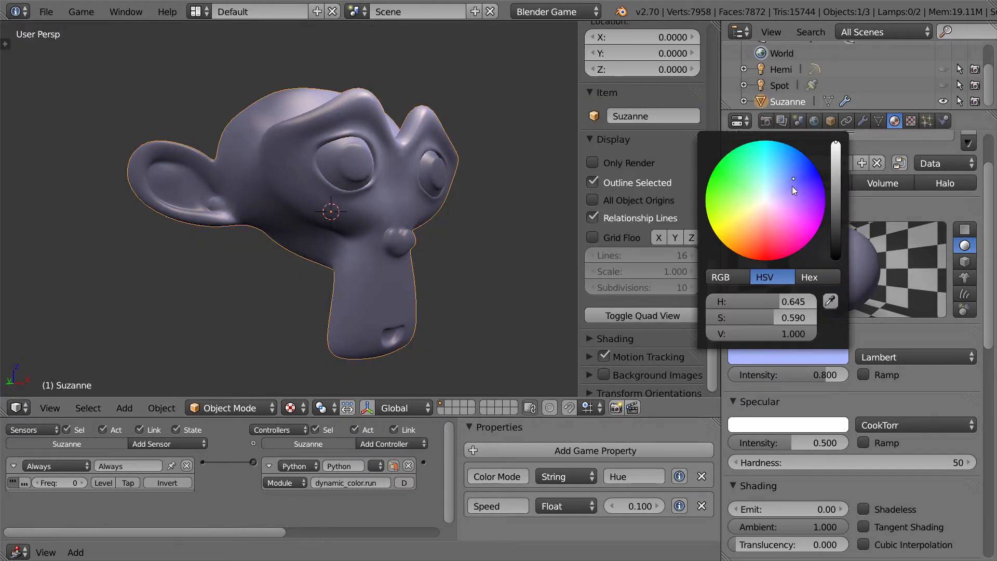
Adjust Suzanne's Object Color tint, shifting it toward yellow
left_click(830, 121)
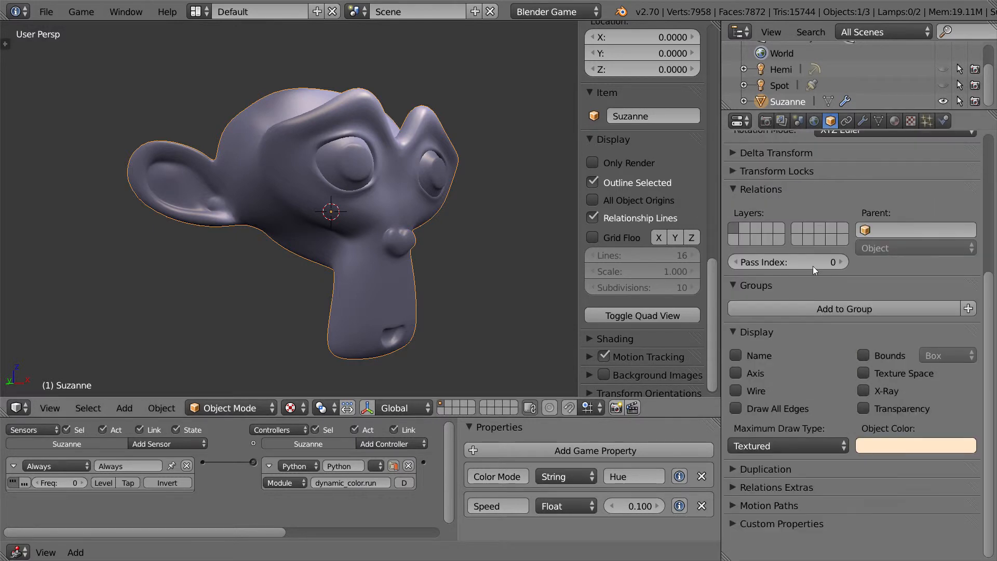
left_click(918, 445)
left_click_drag(879, 291, 889, 278)
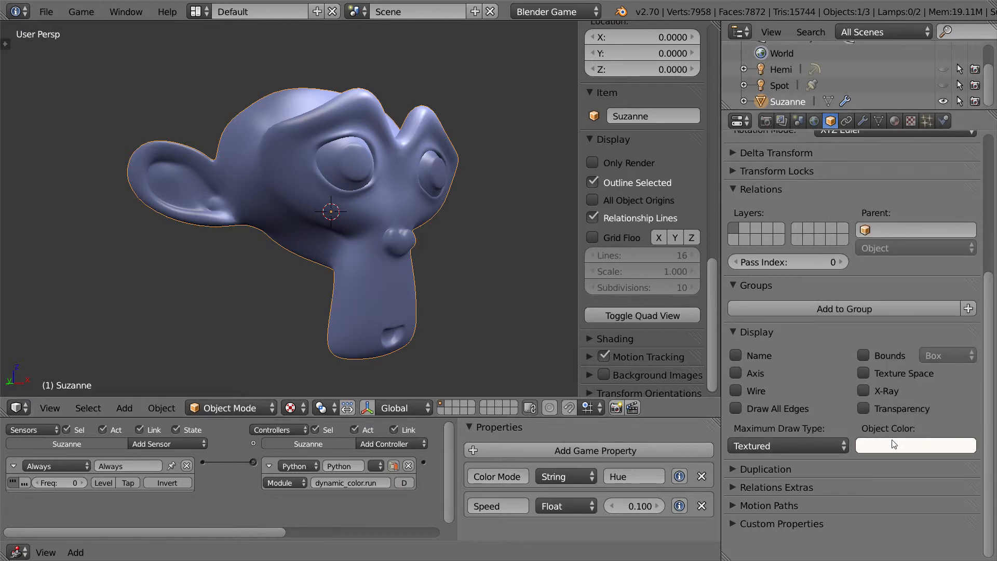
left_click(897, 444)
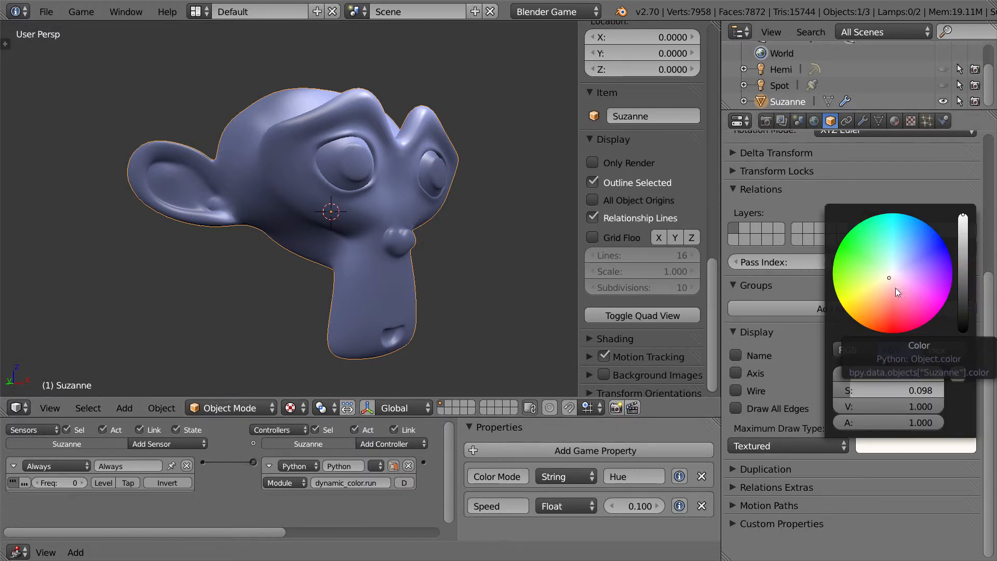
mouse_move(889, 278)
left_mouse_down()
mouse_move(855, 301)
mouse_move(886, 282)
left_mouse_up()
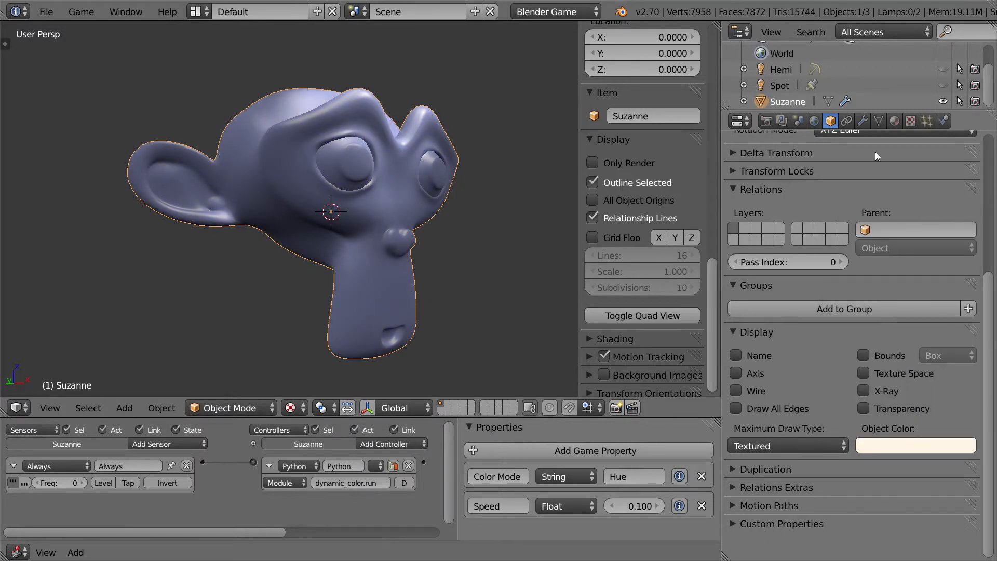
Run the game from the material settings to preview the colours, then stop it
left_click(894, 121)
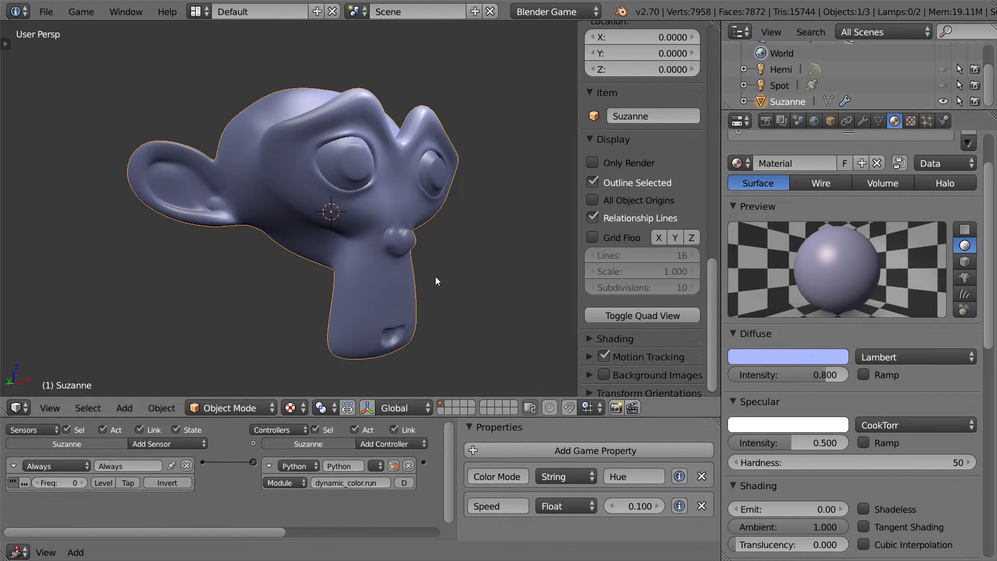
key("p")
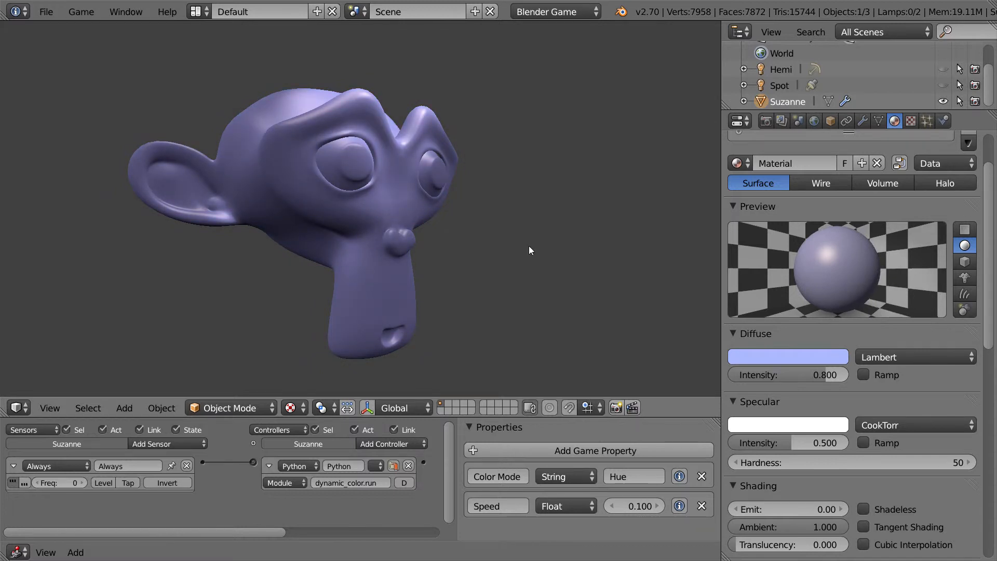
key("Escape")
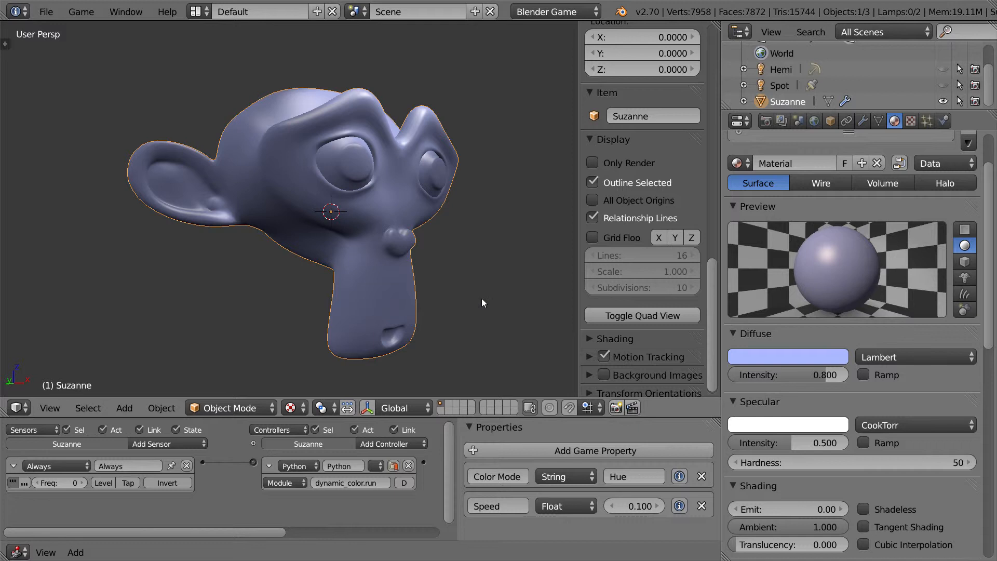
scroll(843, 530, "up", 3)
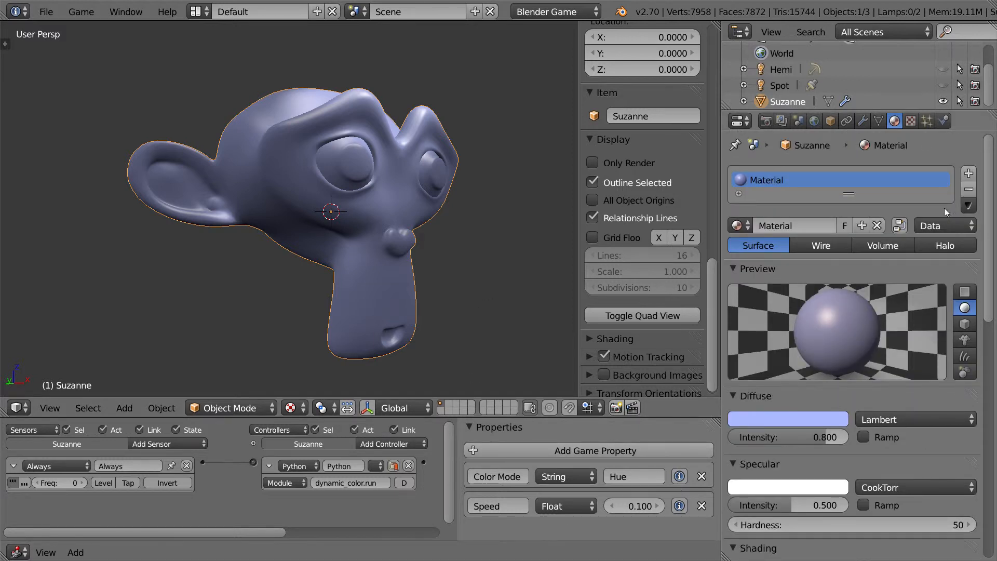
Add a second material slot named Eyes and enter Edit Mode on Suzanne's mesh
left_click(968, 173)
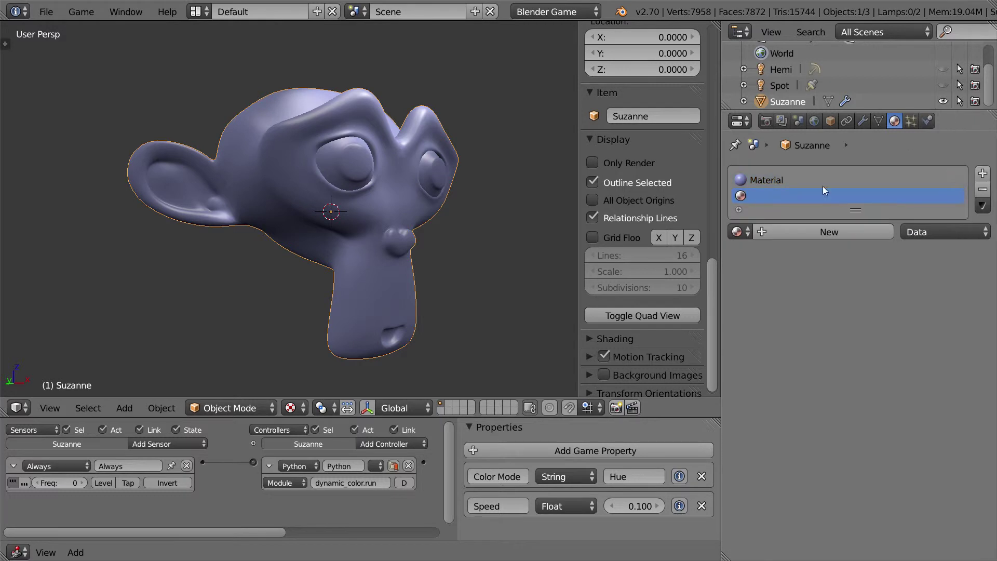
left_click(795, 230)
type("Eye")
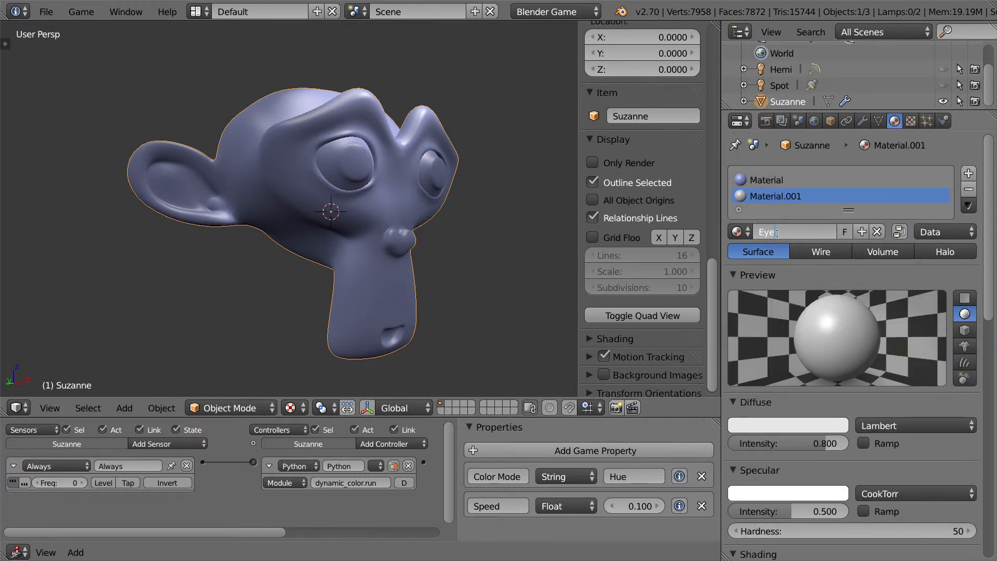
type("s")
key("Return")
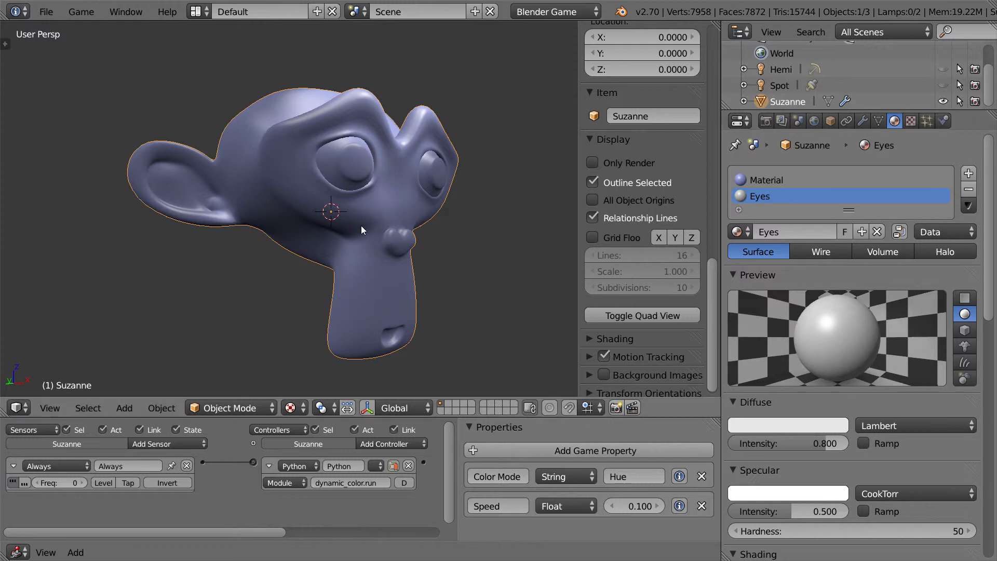
key("Tab")
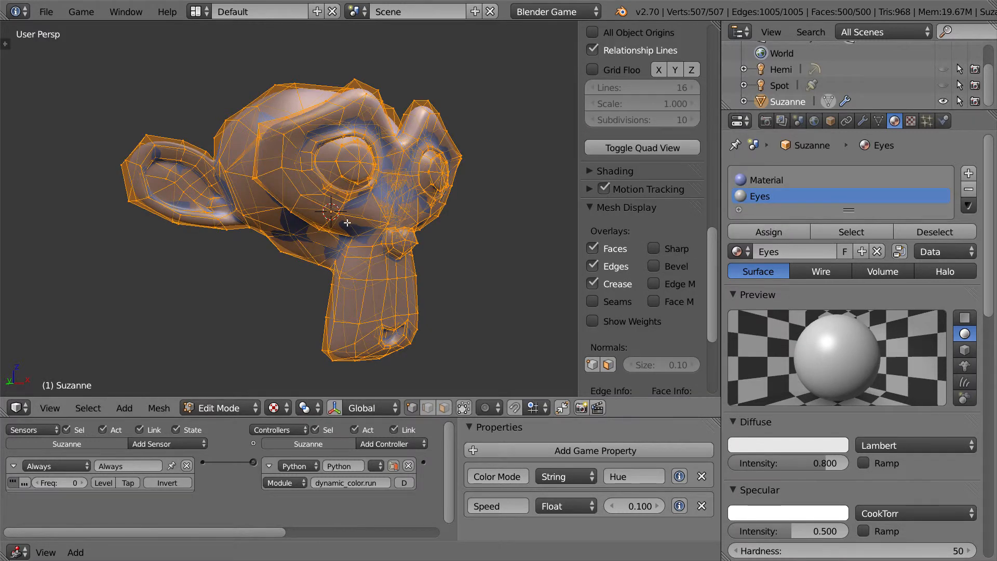
In face select mode, select all faces of Suzanne's first eye
left_click(343, 156)
key("ctrl+Tab")
left_click(285, 222)
right_click(352, 150)
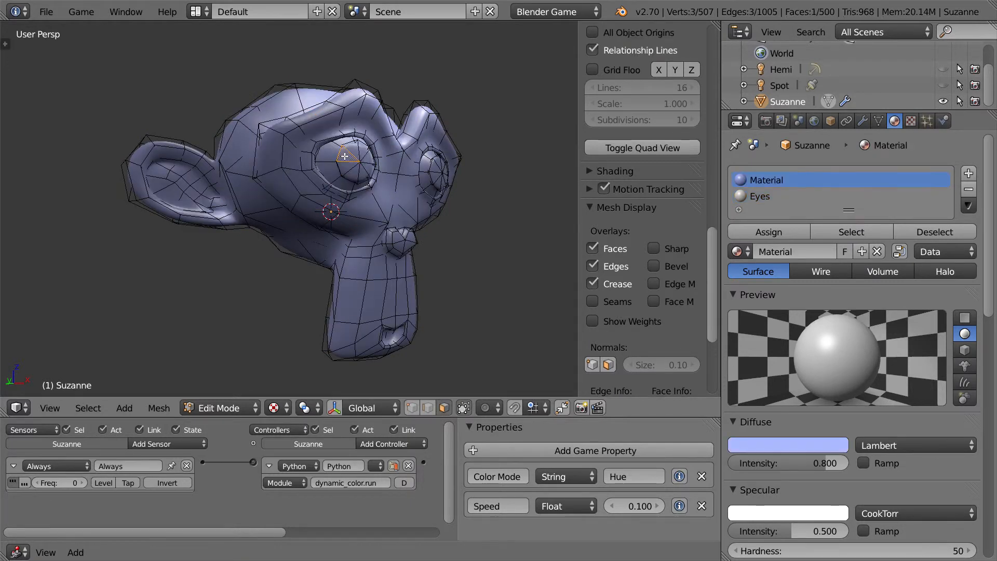
right_click(355, 145, "shift")
right_click(368, 160, "shift")
right_click(364, 173, "shift")
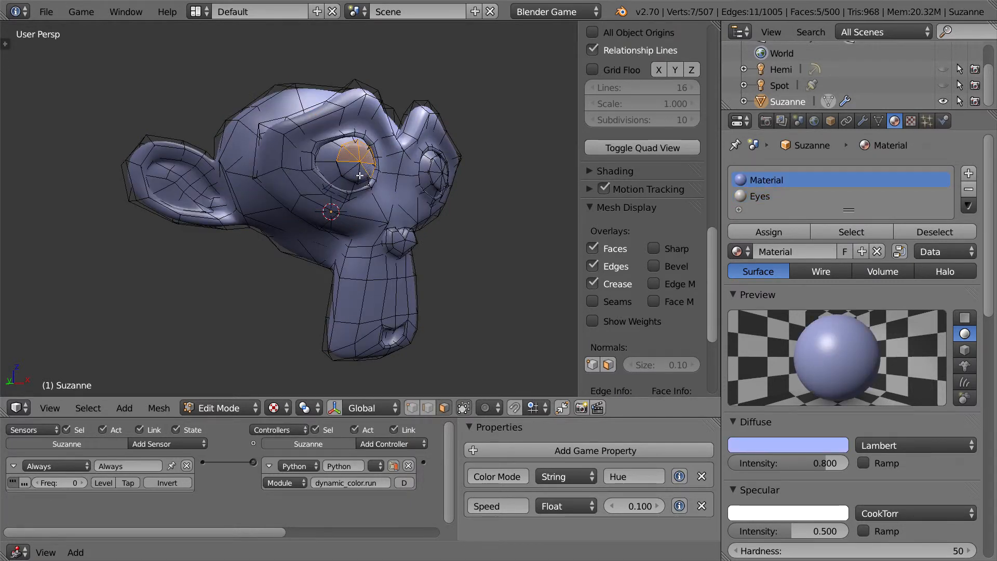
right_click(349, 173, "shift")
right_click(343, 165, "shift")
Add the faces of the second eye to the selection
right_click(435, 165, "shift")
right_click(441, 162, "shift")
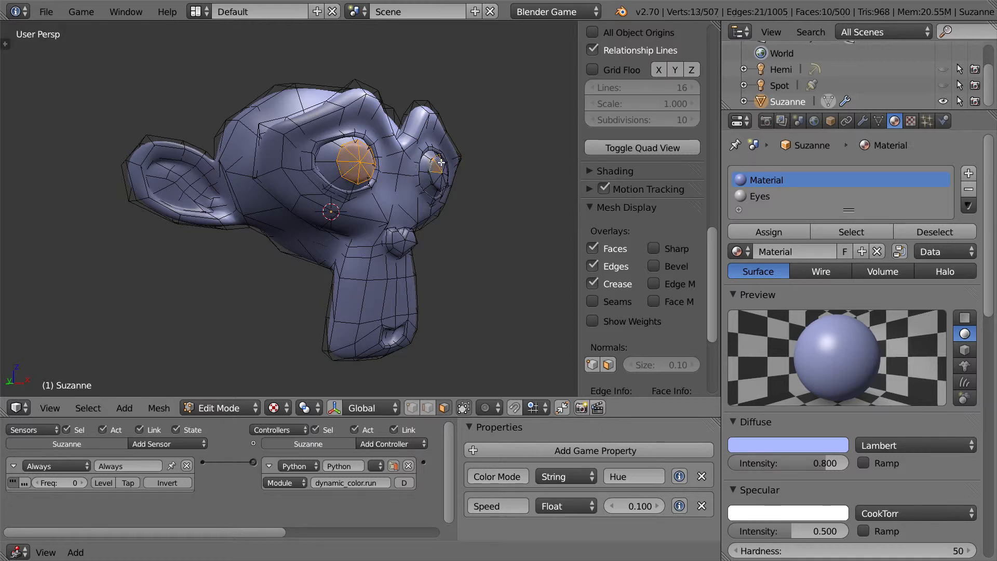
right_click(444, 170, "shift")
right_click(443, 178, "shift")
right_click(438, 184, "shift")
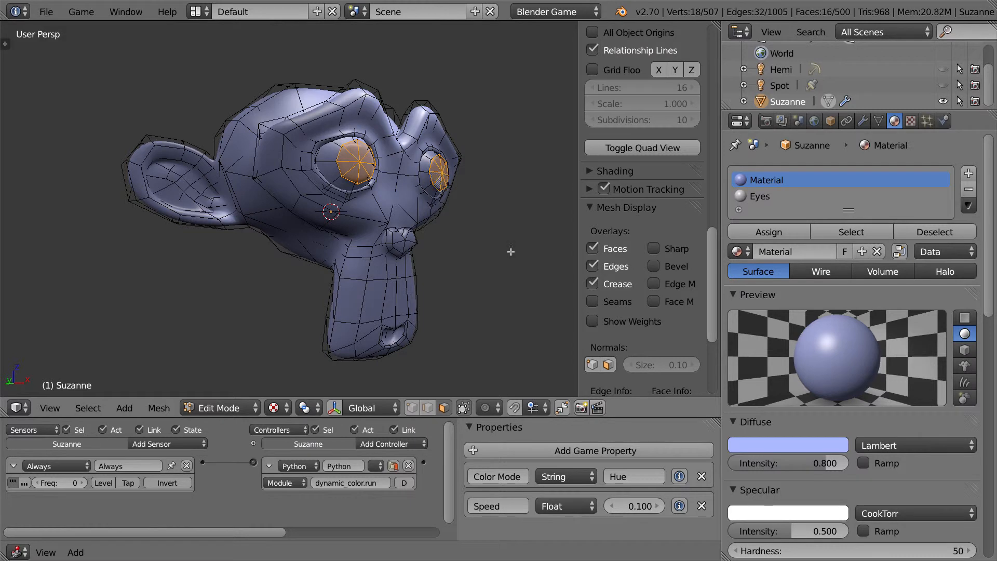
Assign the Eyes material to the selected faces and return to Object Mode
left_click(768, 196)
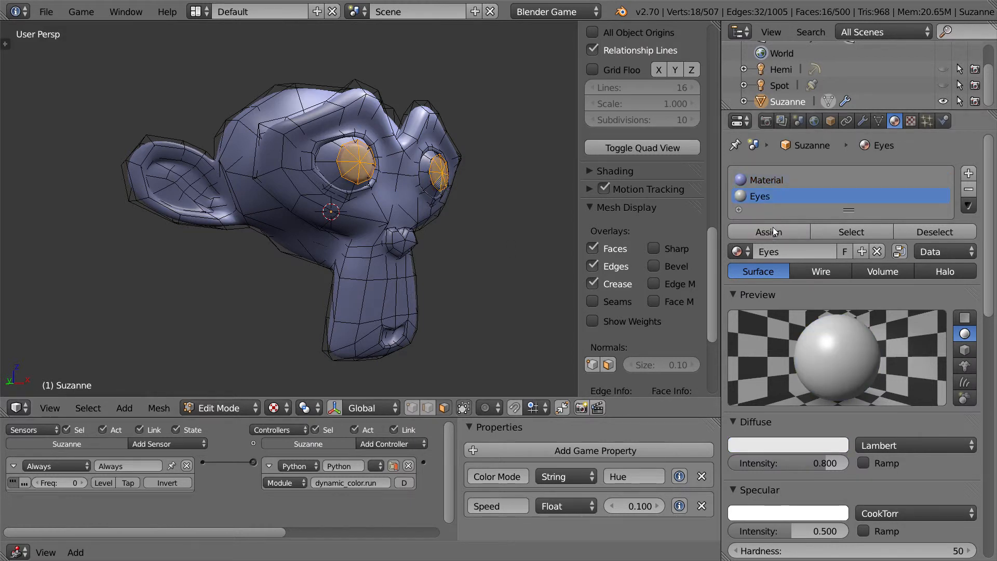
left_click(769, 232)
key("Tab")
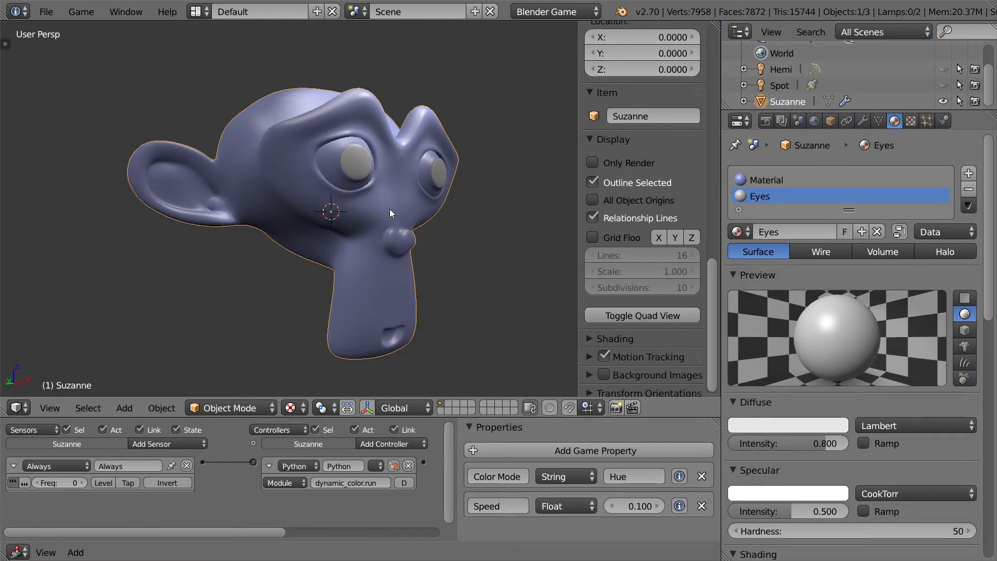
Run a quick game preview, then return to Suzanne's object settings
key("p")
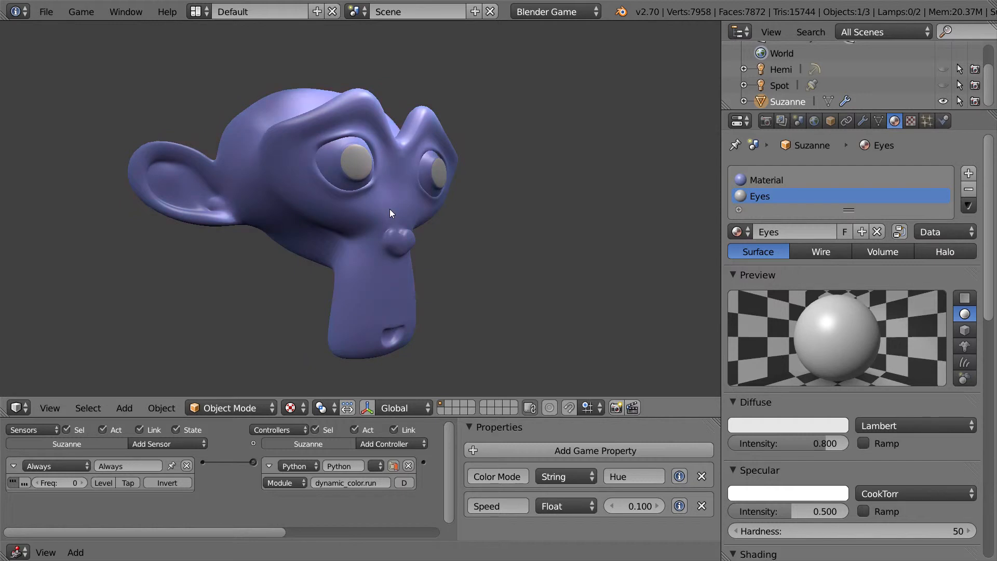
key("Escape")
left_click(830, 121)
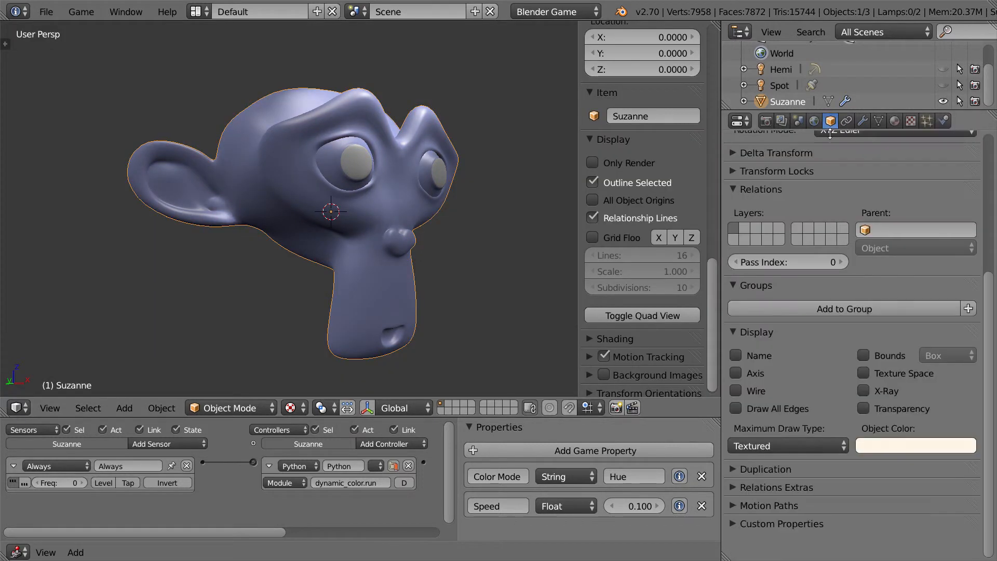
Set Suzanne's Object Color to a soft pink under Display
left_click(905, 449)
left_click_drag(886, 296, 883, 308)
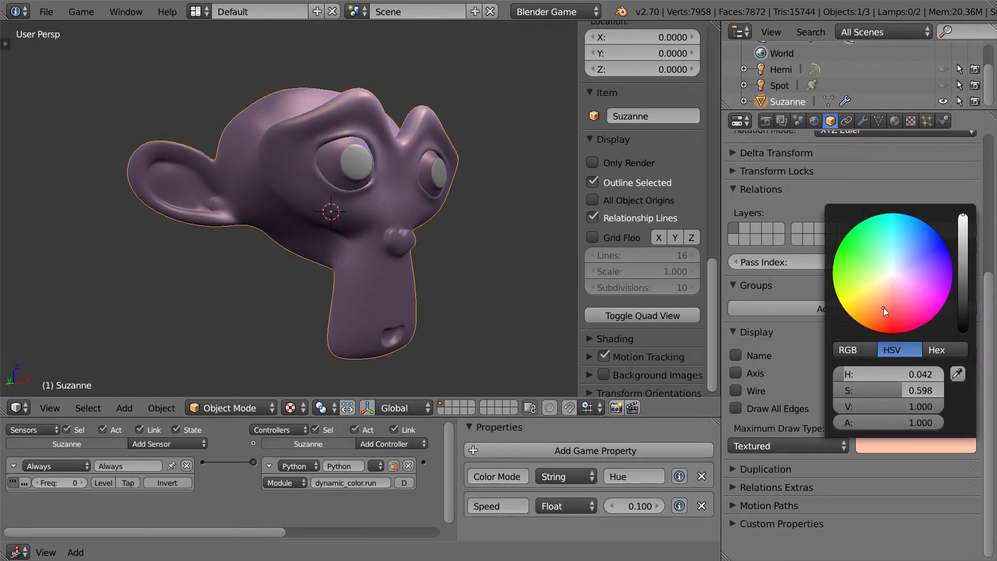
left_click(894, 121)
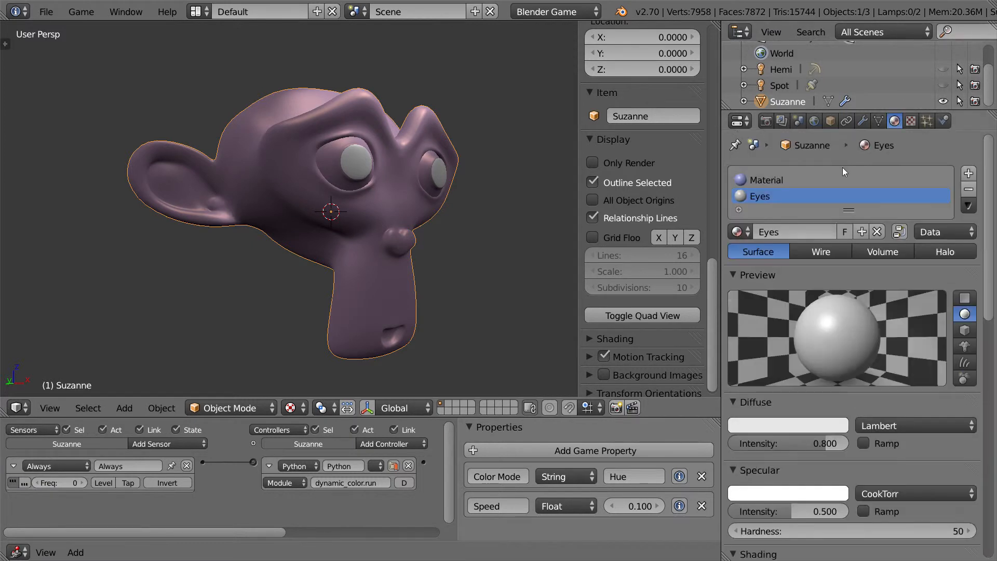
Make the head material's Diffuse colour near white and run the game to watch it cycle
left_click(775, 180)
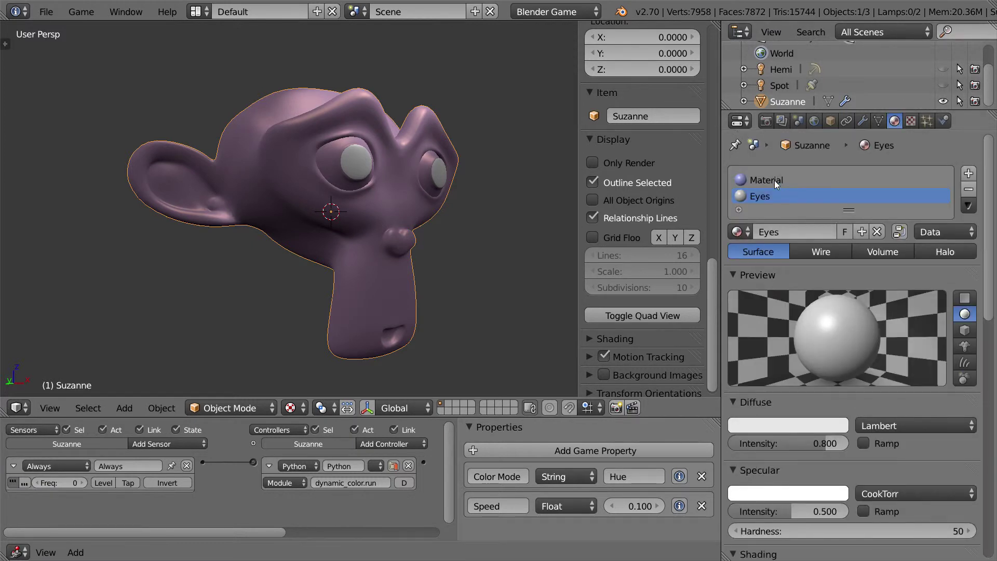
left_click(797, 426)
left_click_drag(796, 247, 767, 269)
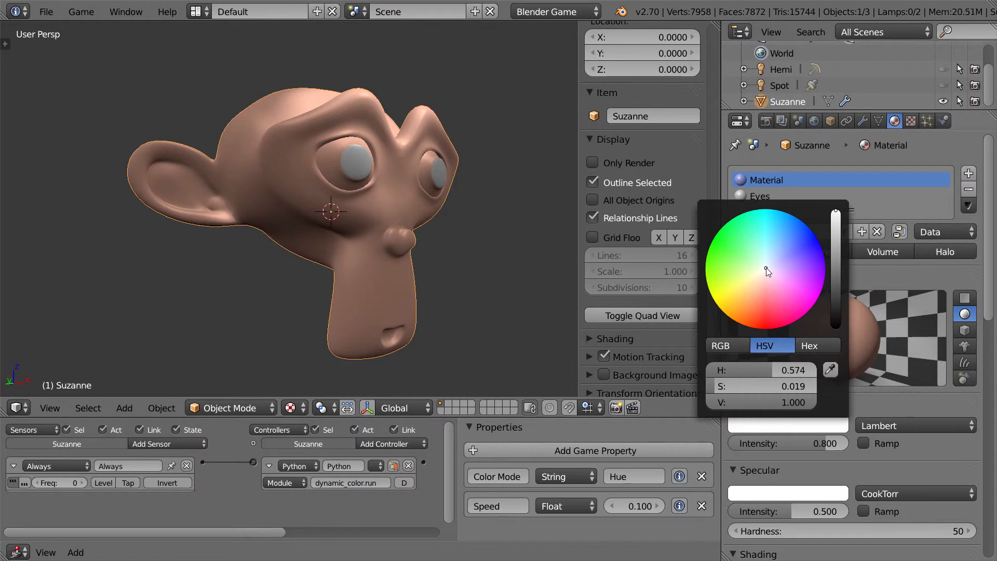
key("p")
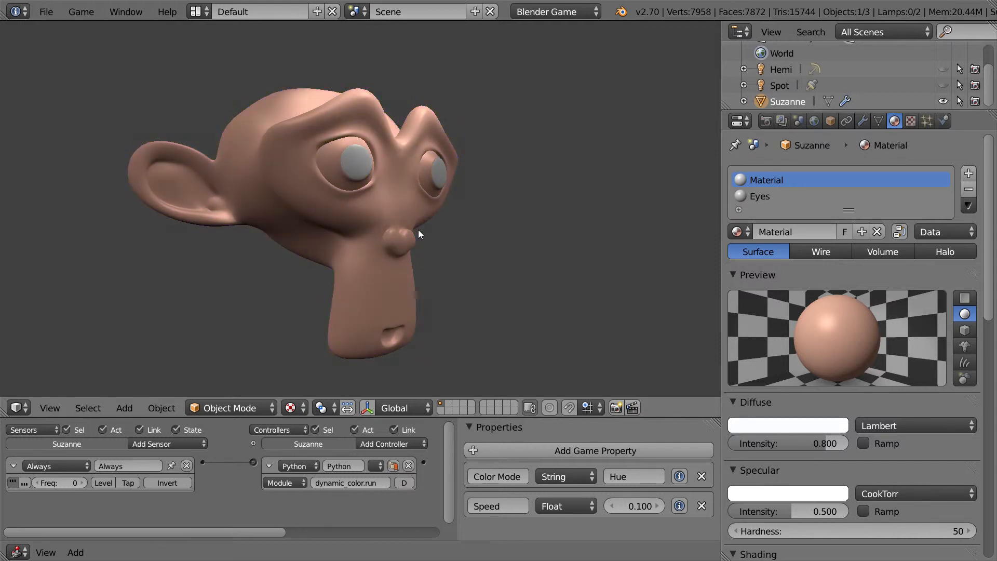
Stop the game and enable Object Color on the Eyes material
key("Escape")
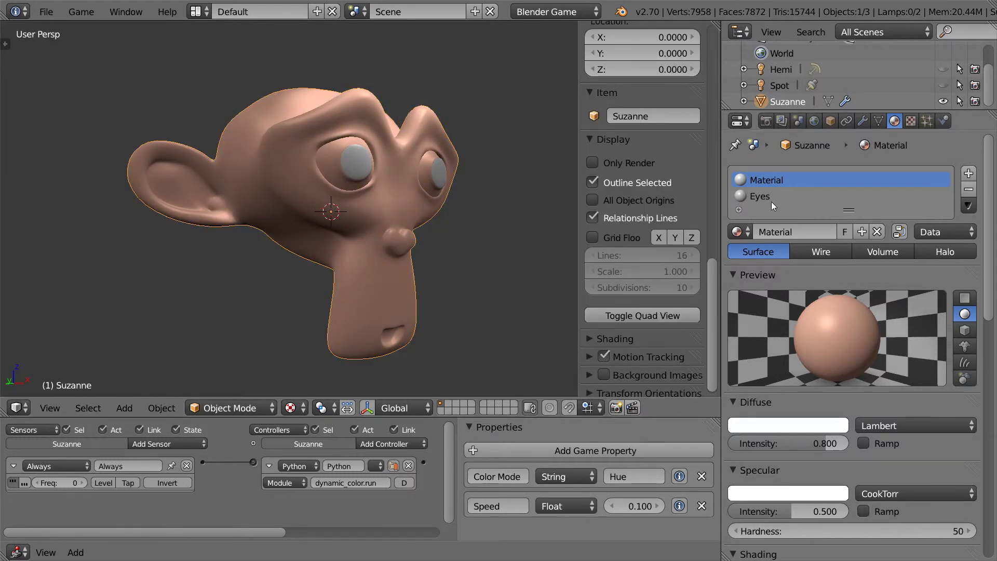
left_click(771, 197)
scroll(805, 468, "down", 5)
scroll(803, 471, "down", 5)
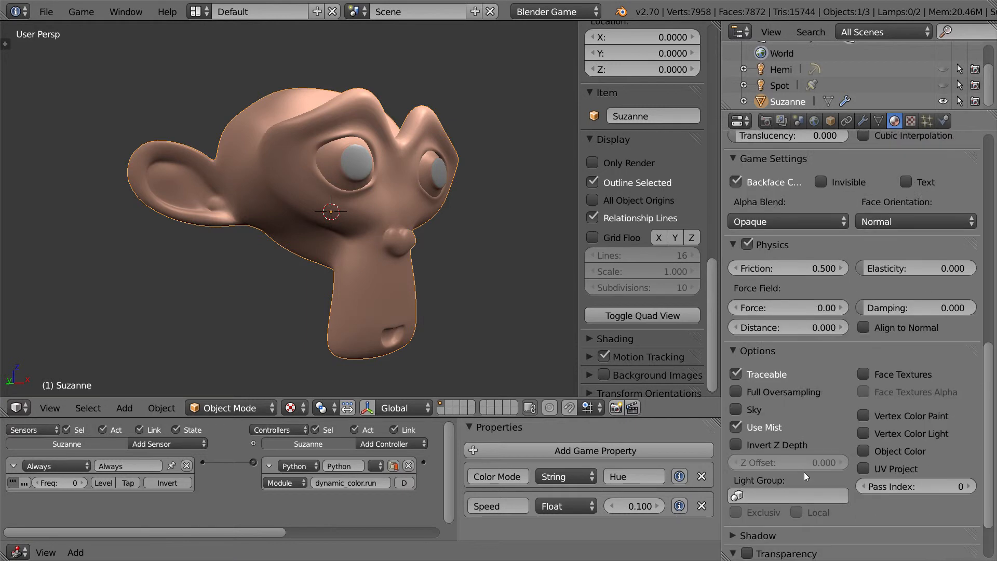
scroll(804, 473, "down", 3)
left_click(915, 383)
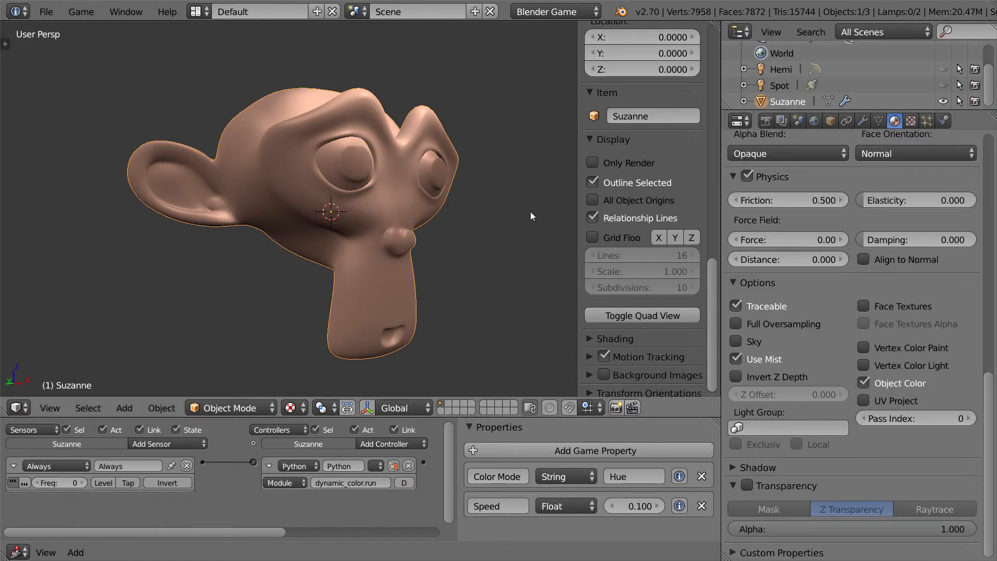
middle_click_drag(522, 241, 507, 230)
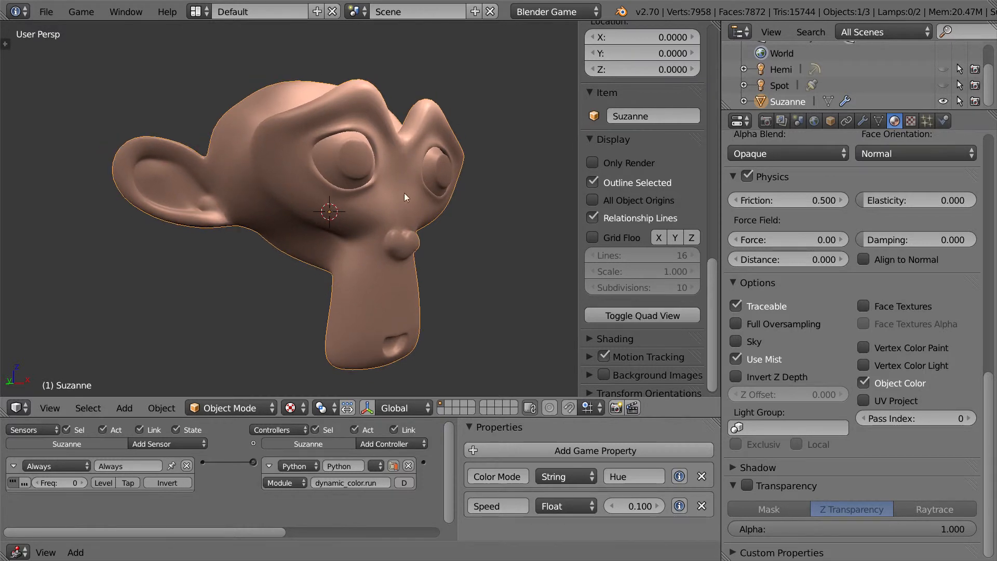
scroll(947, 362, "up", 5)
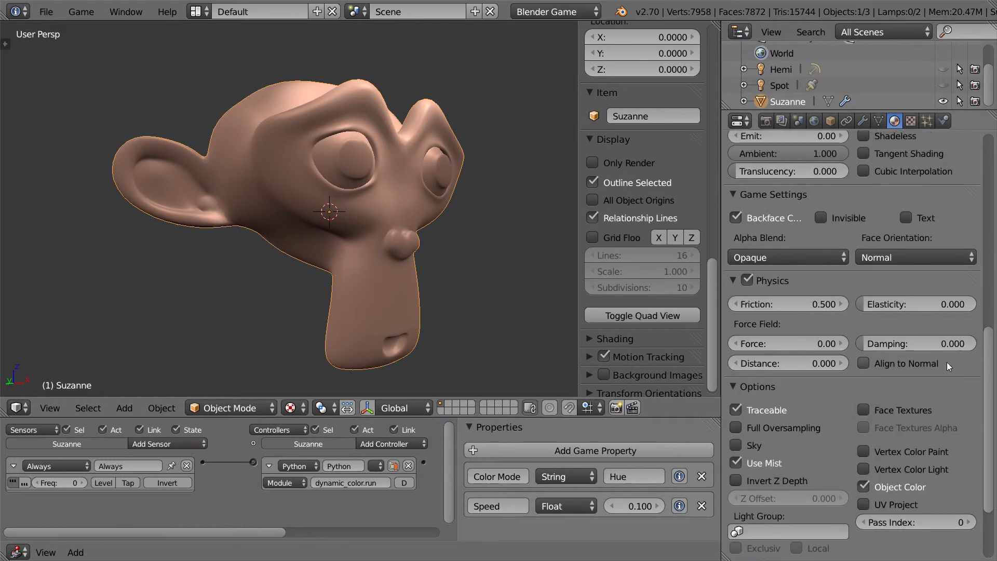
Set the Eyes diffuse colour to light blue and run the game to watch colours cycle
left_click(946, 363)
left_click(785, 167)
left_click_drag(779, 167, 779, 160)
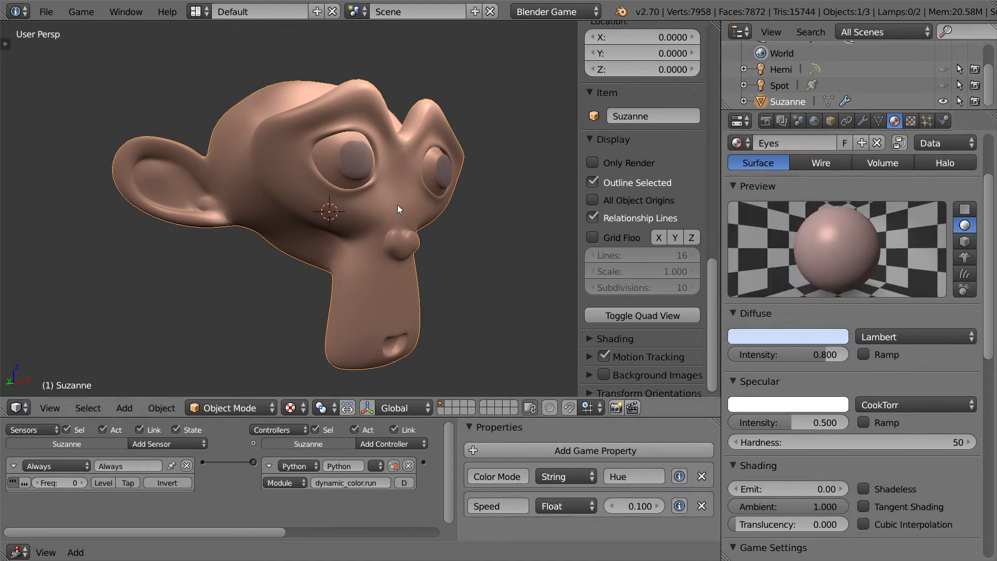
key("p")
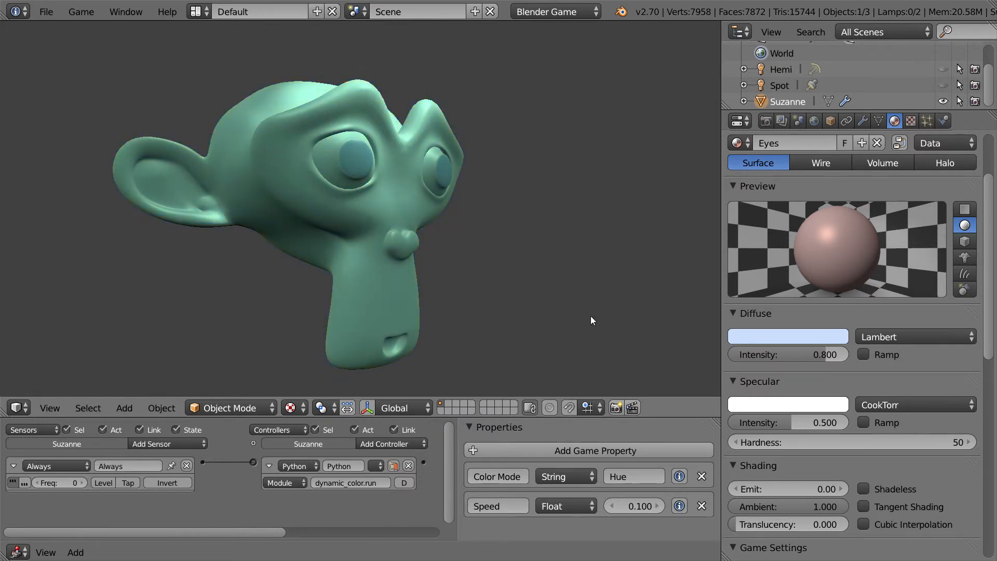
Stop the game, check the Eyes diffuse swatch, and begin splitting the 3D viewport
key("Escape")
scroll(853, 460, "up", 2)
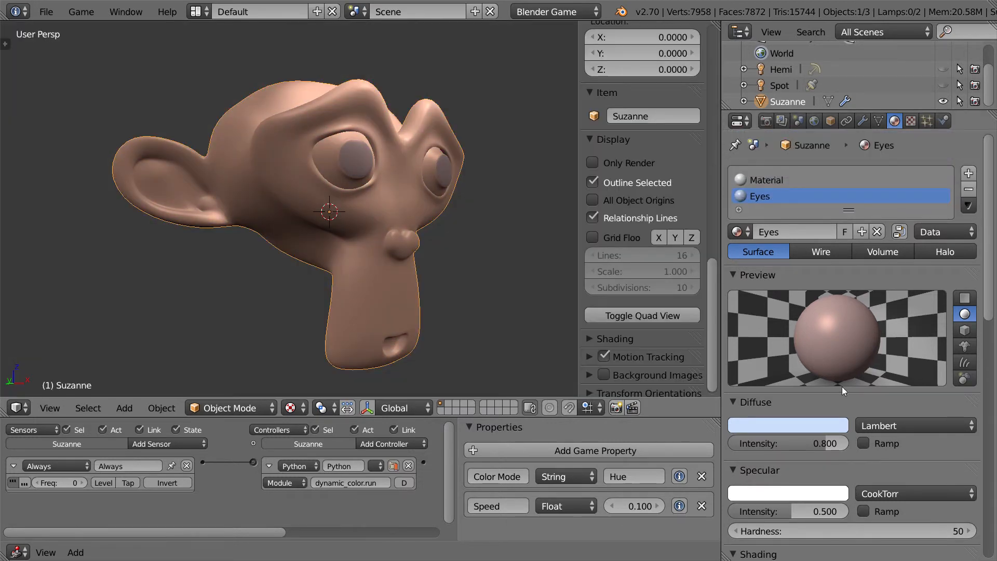
left_click(793, 424)
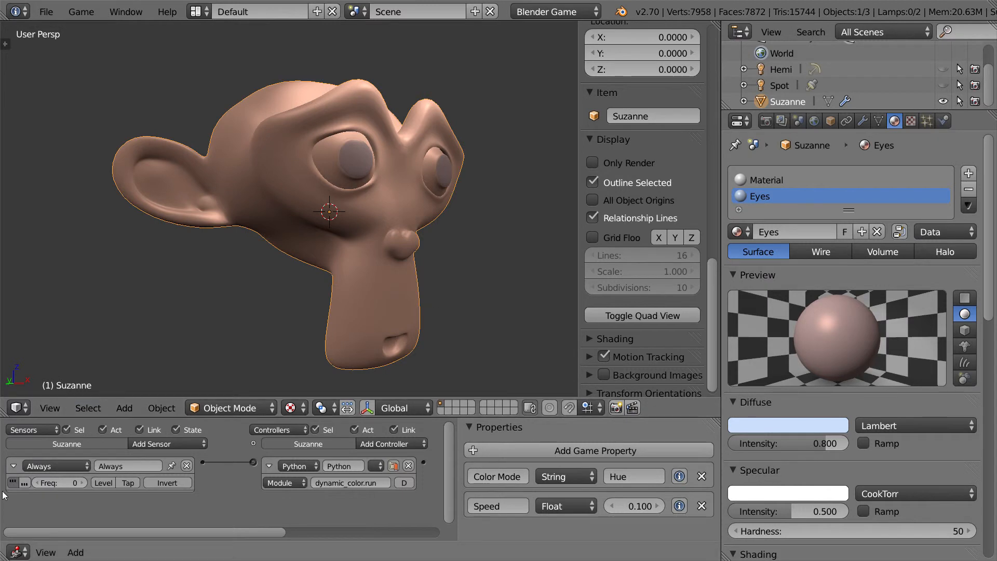
left_click(13, 466)
left_click(267, 465)
left_click(268, 465)
left_click_drag(715, 395, 539, 374)
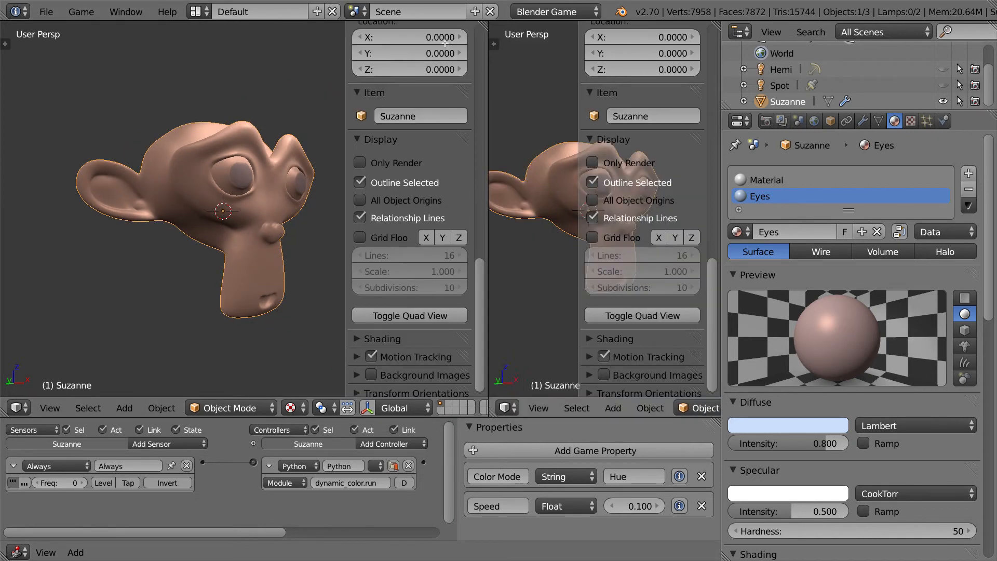
left_click(531, 408)
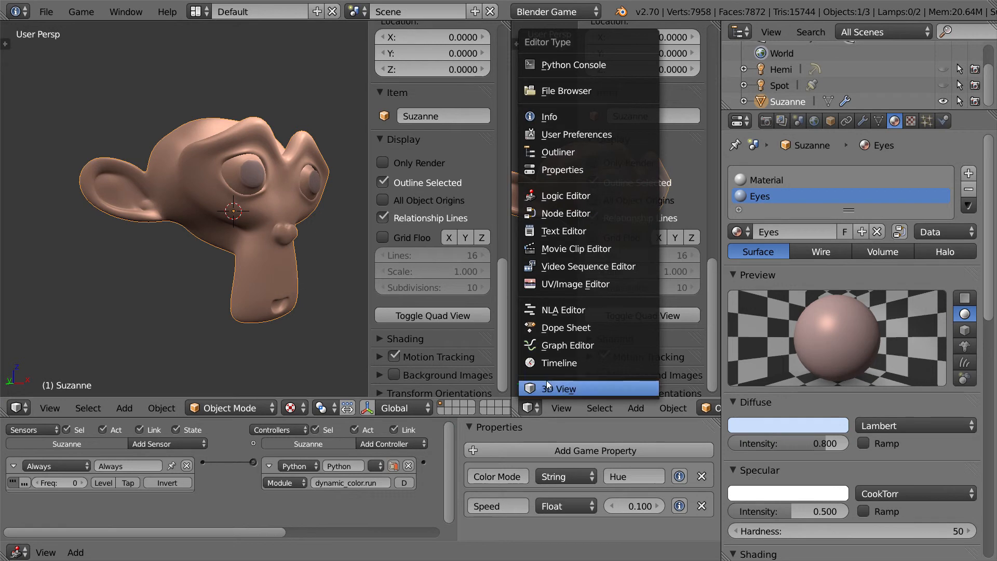
left_click(563, 231)
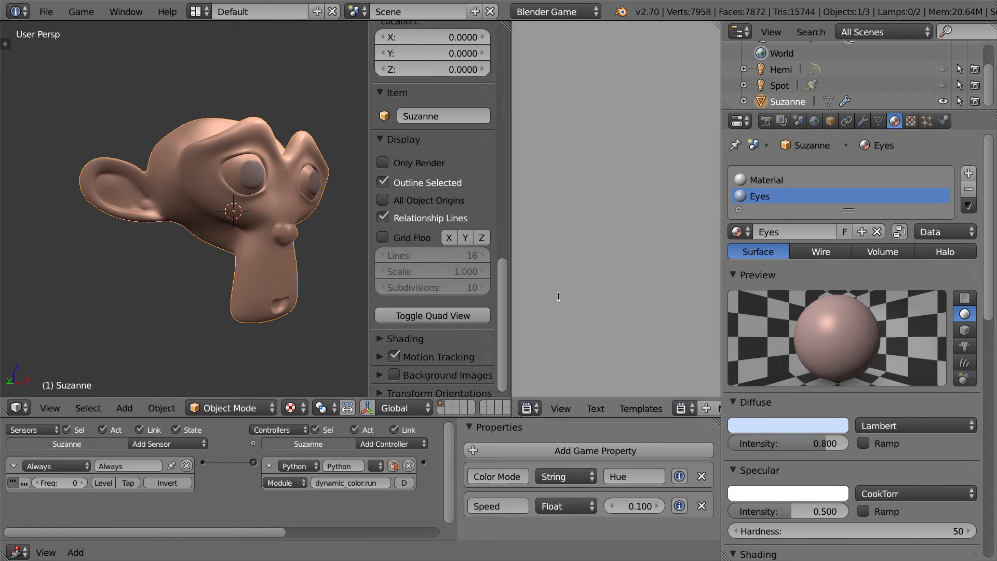
left_click(682, 409)
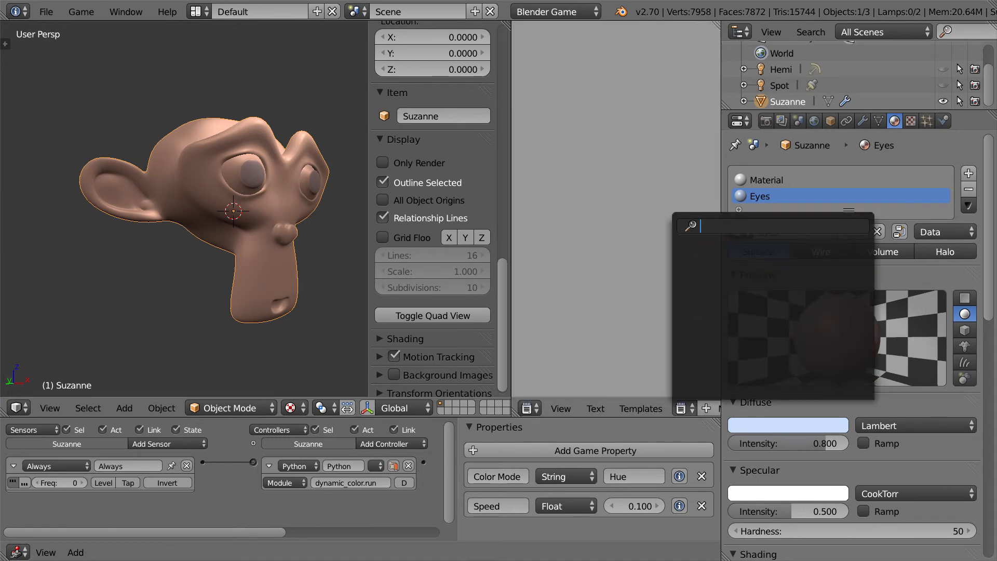
left_click(639, 390)
scroll(592, 408, "down", 3)
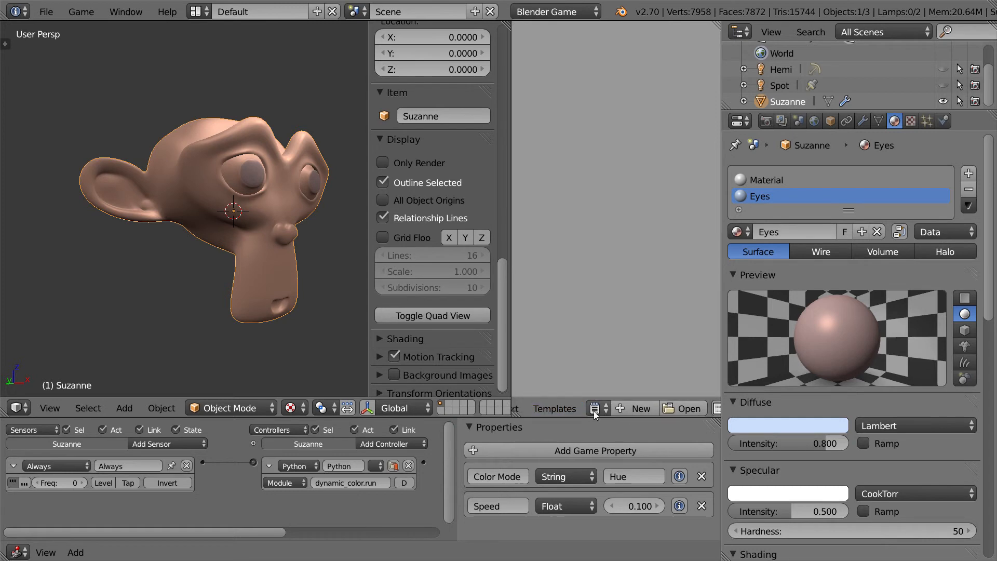
left_click_drag(514, 31, 659, 313)
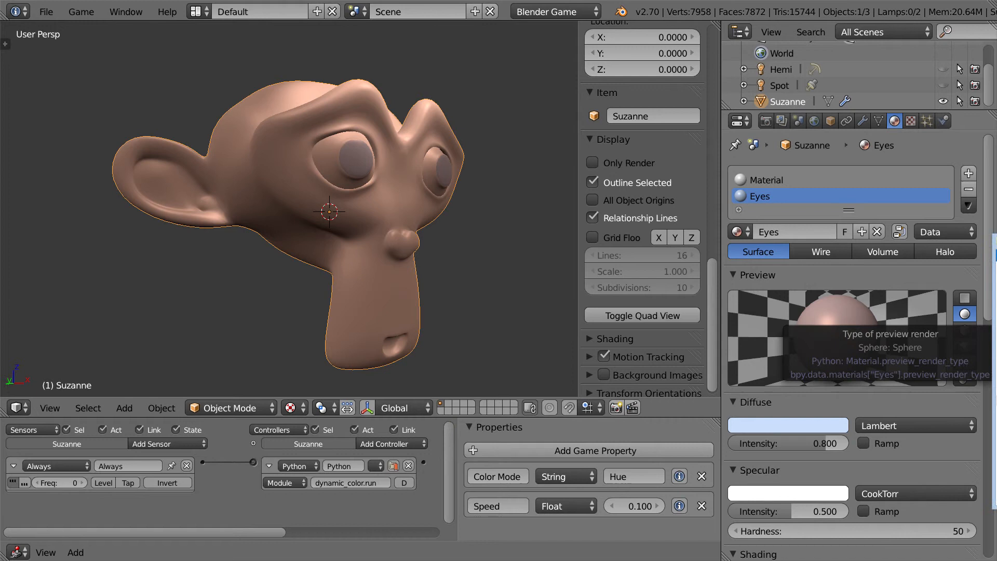
key("alt+Tab")
left_click_drag(577, 180, 477, 161)
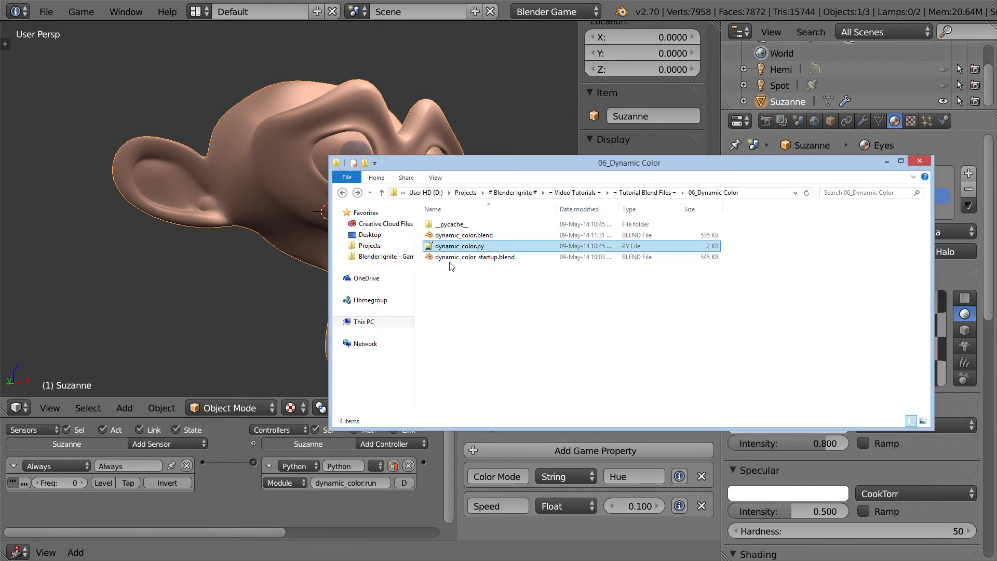
left_click(460, 247)
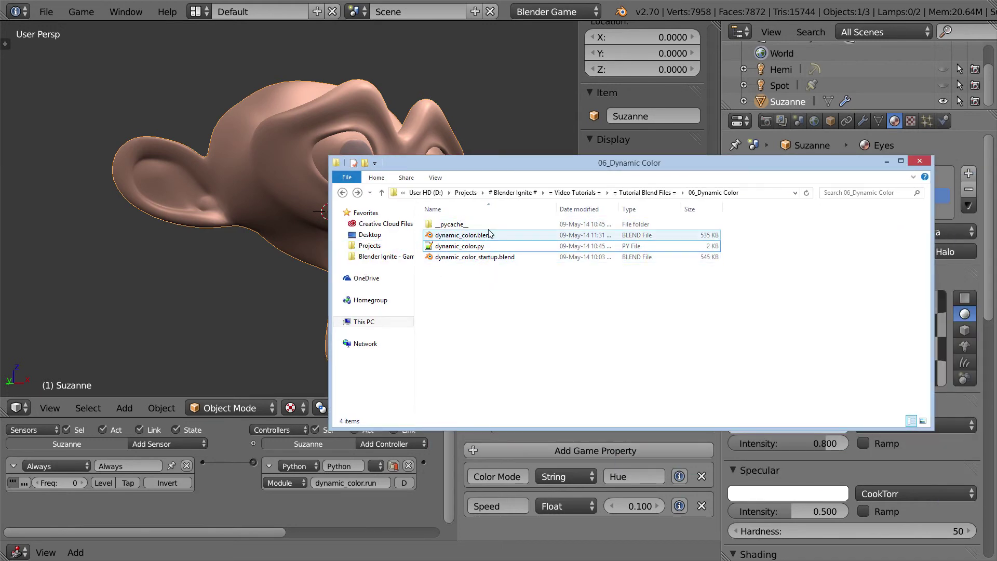
left_click(512, 277)
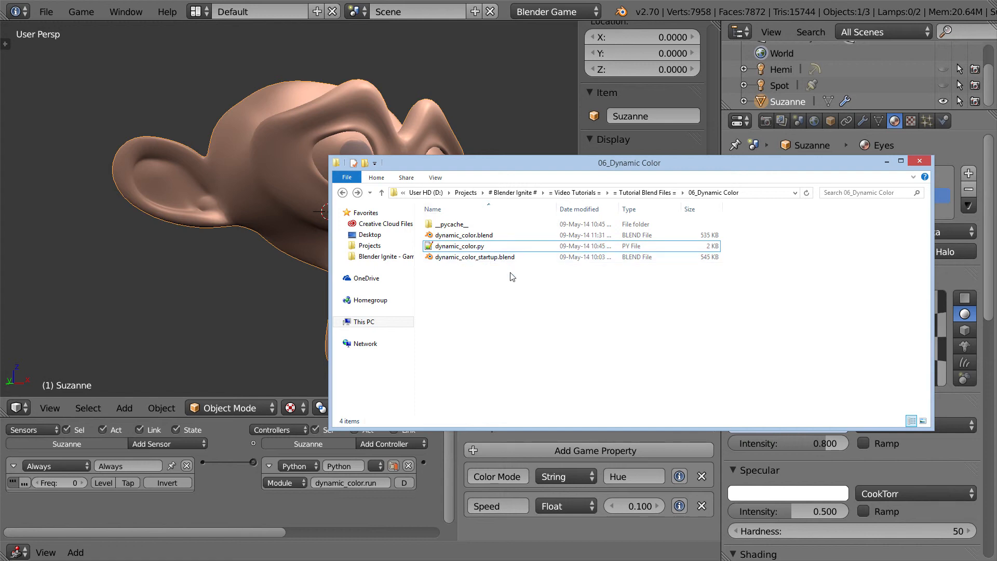
left_click(477, 235)
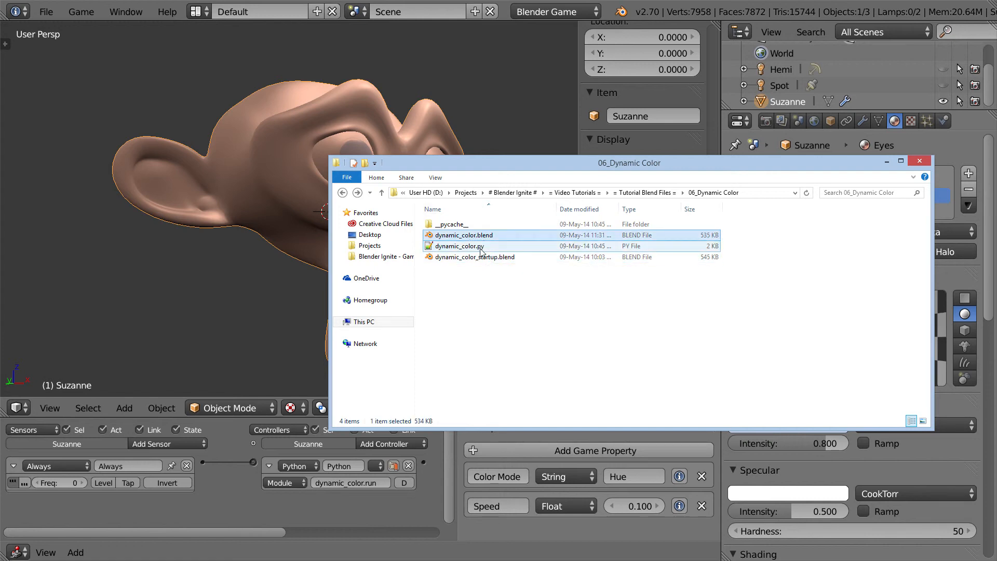
left_click(483, 246)
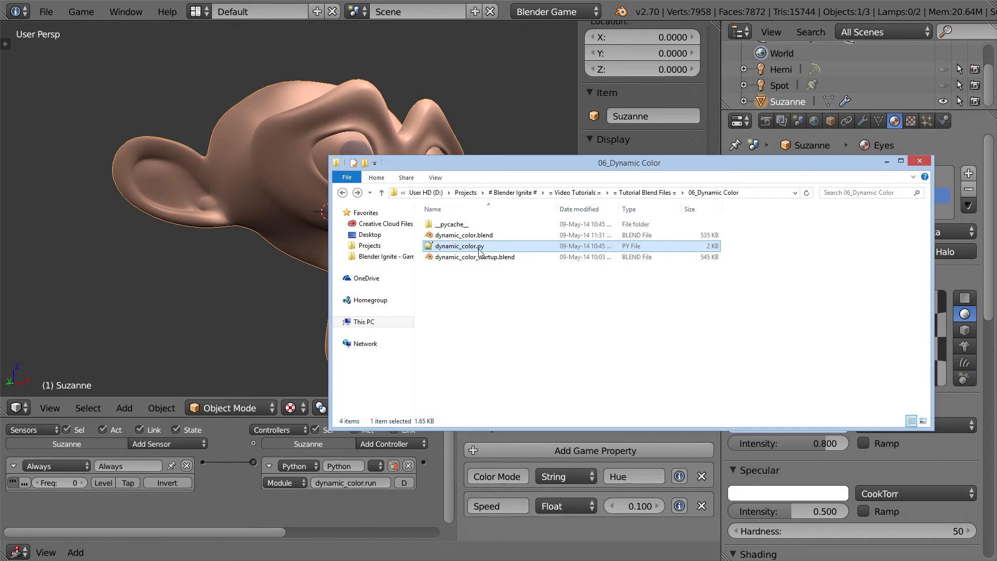
left_click(462, 226)
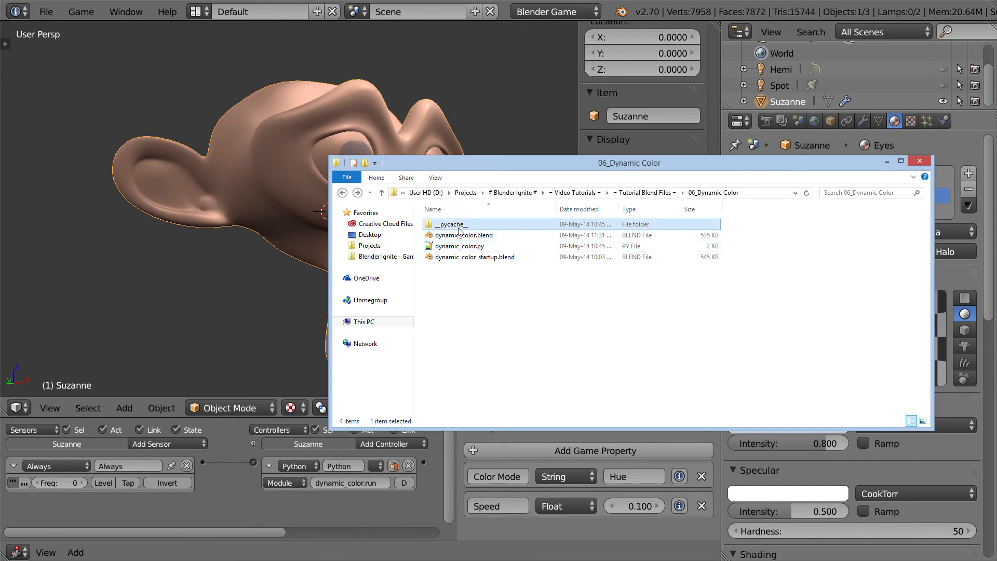
double_click(466, 228)
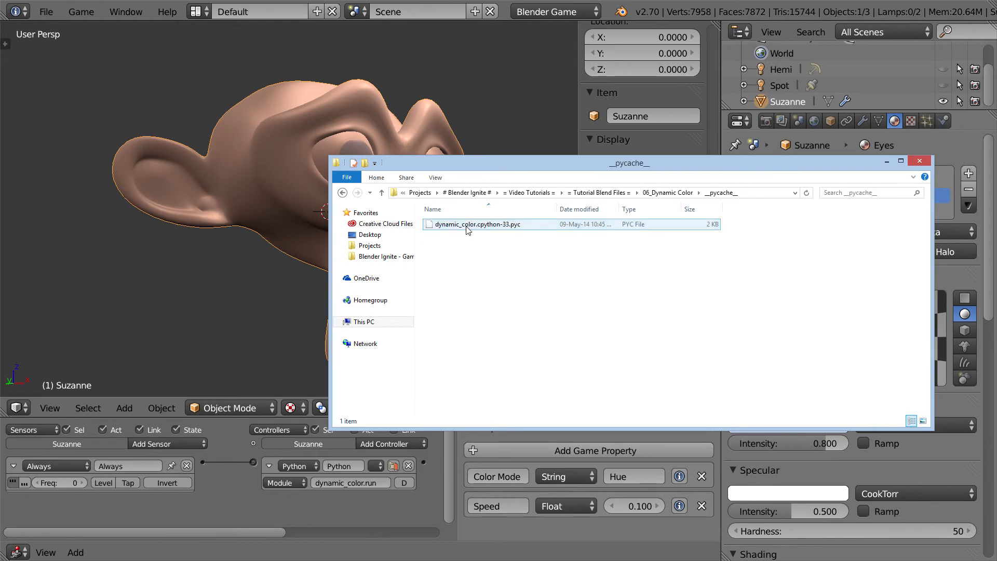
left_click(513, 232)
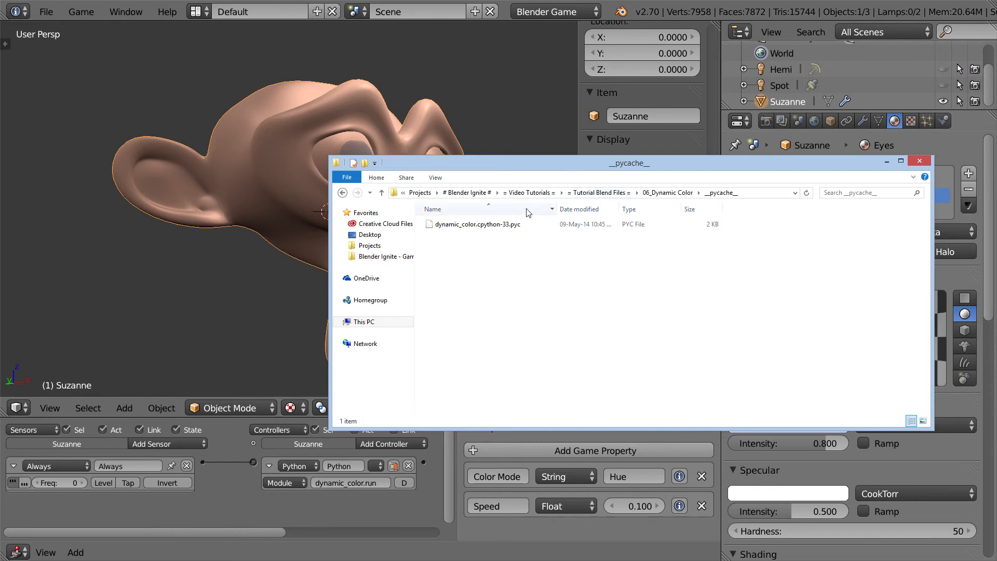
left_click(668, 193)
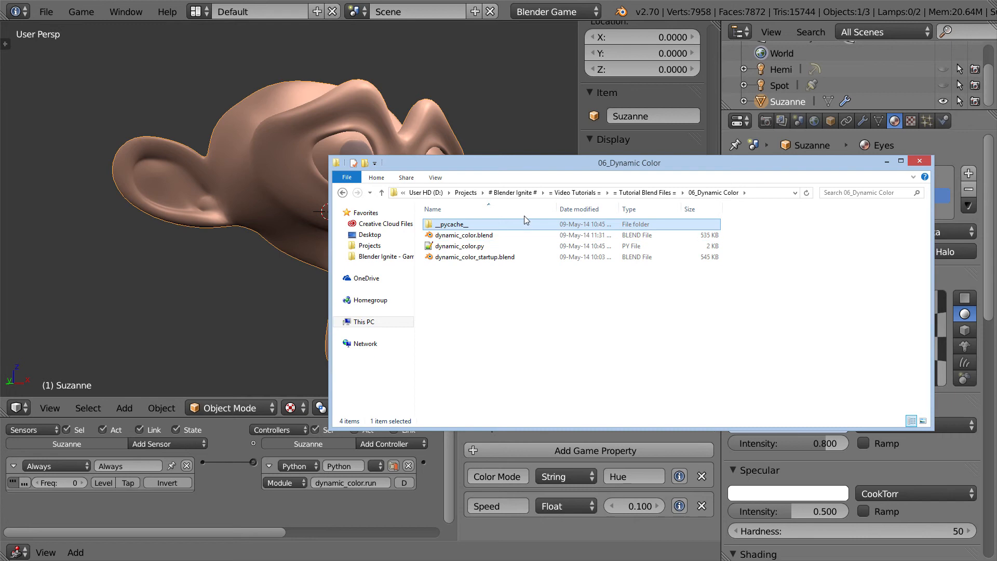
left_click_drag(534, 164, 572, 186)
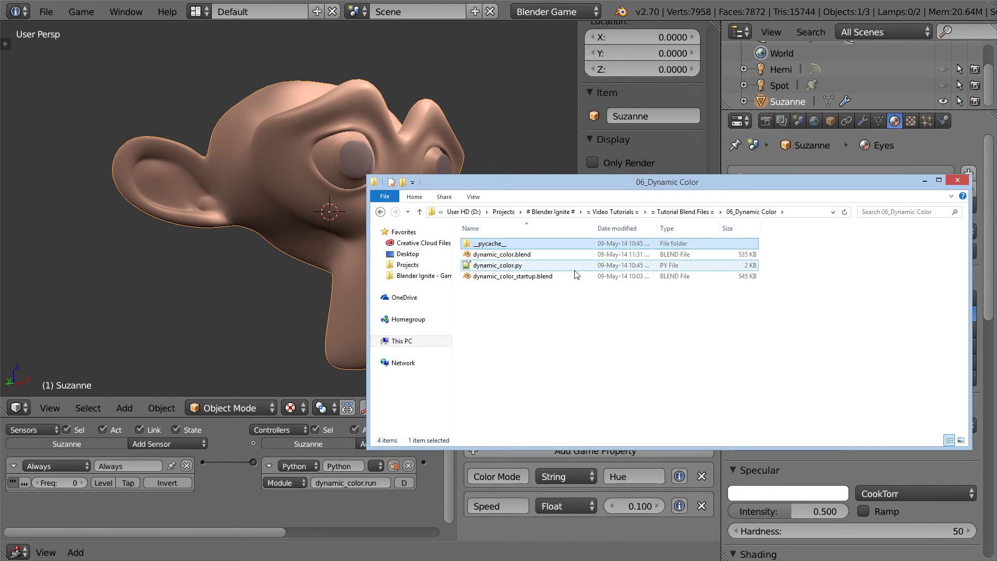
left_click(533, 268)
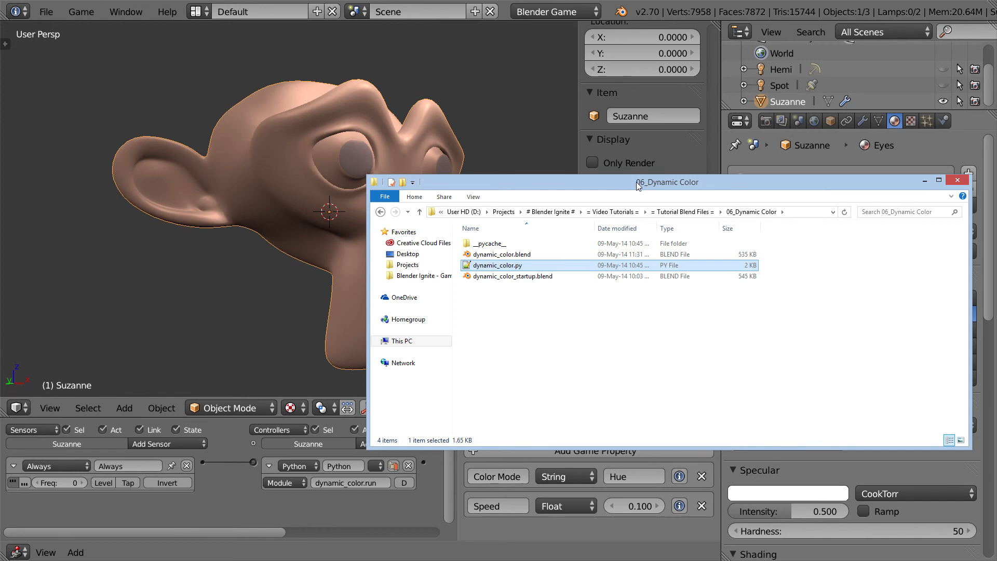
left_click_drag(636, 181, 653, 189)
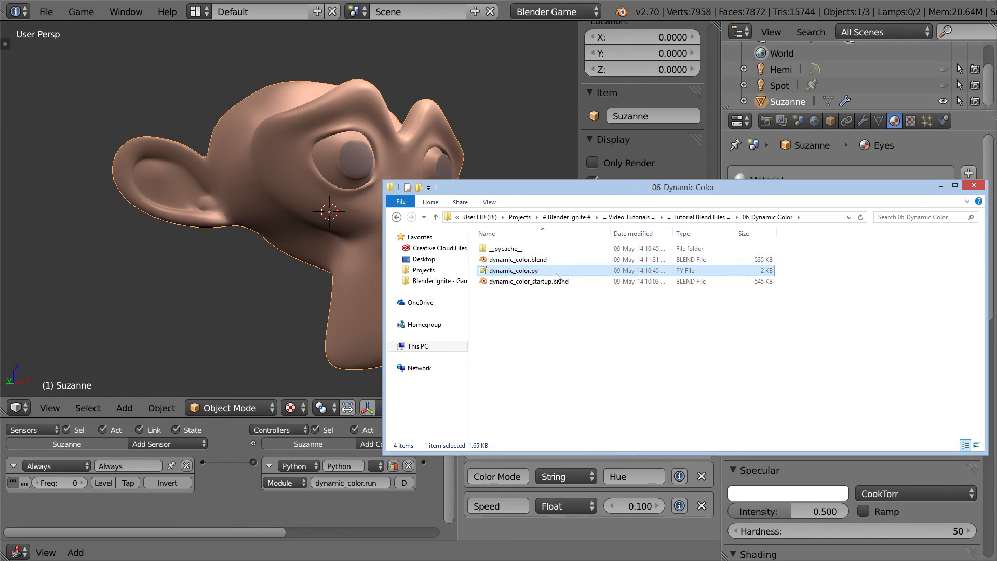
key("alt+Tab")
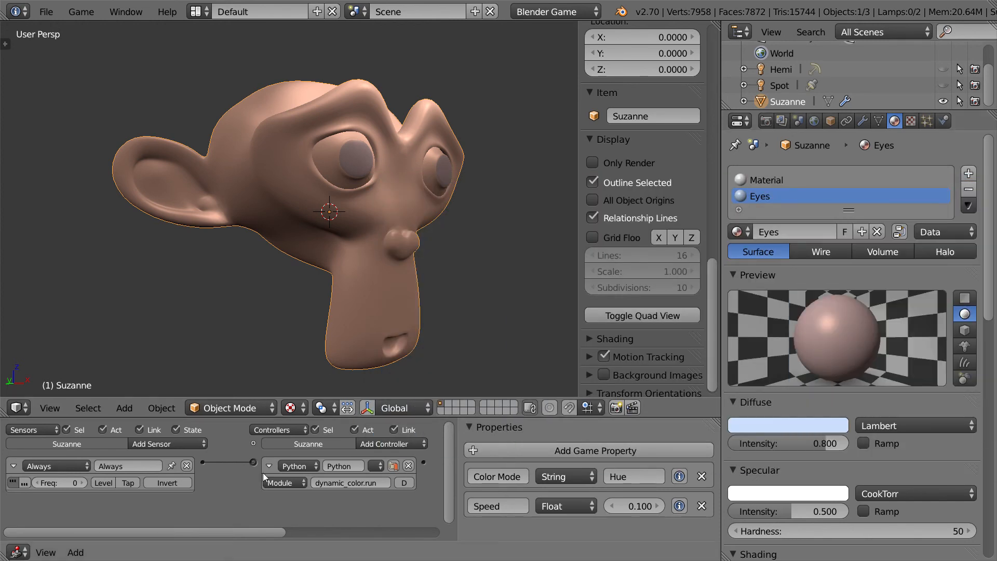